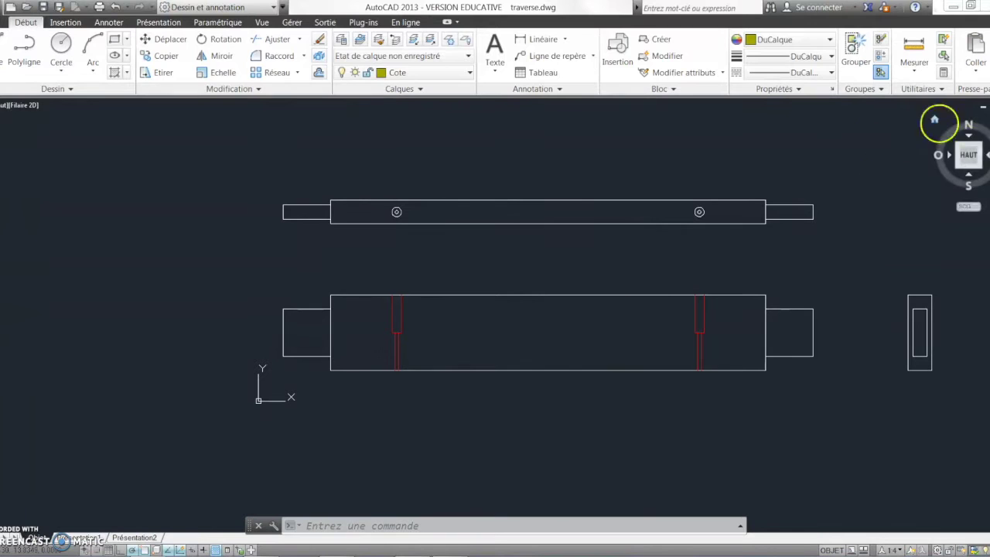
- Close AutoCAD without saving the drawing and switch to SolidWorks
left_click(985, 6)
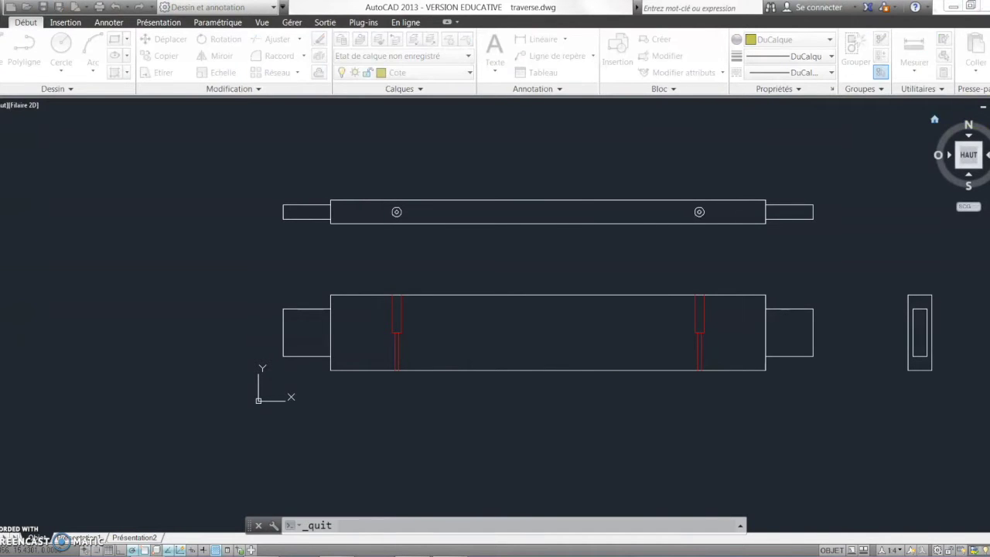
left_click(513, 317)
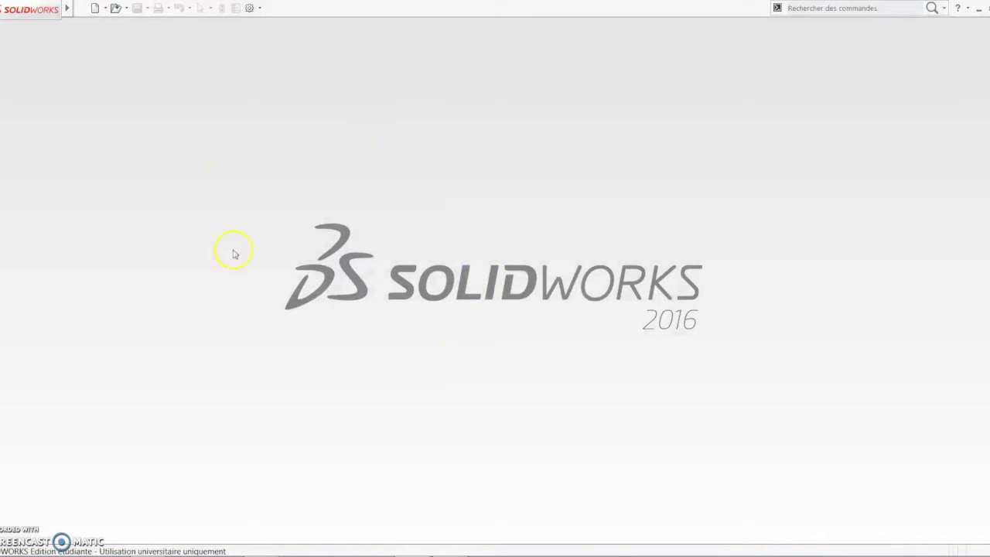
- Open the AutoCAD drawing traverse and choose to import it into a new part as a 2D sketch
left_click(113, 8)
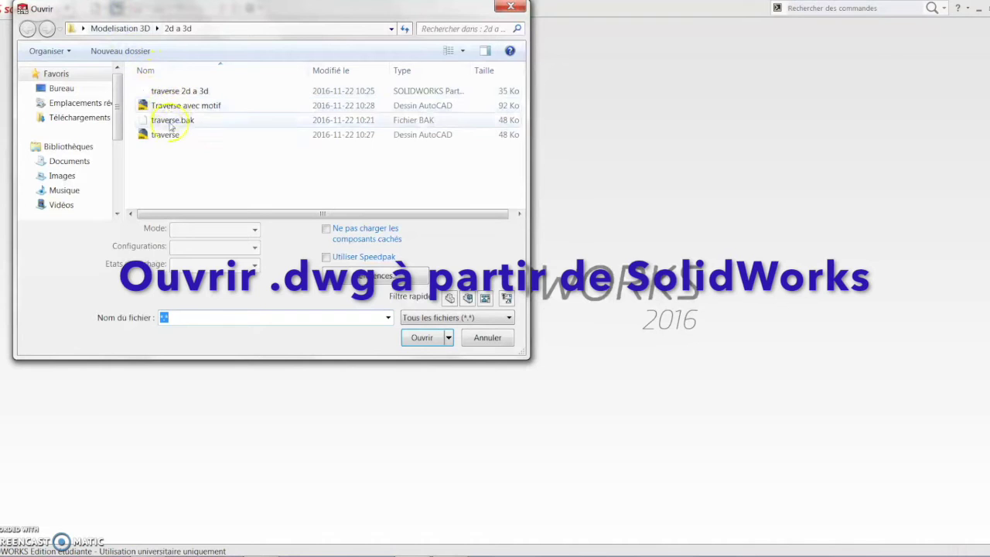
left_click(169, 135)
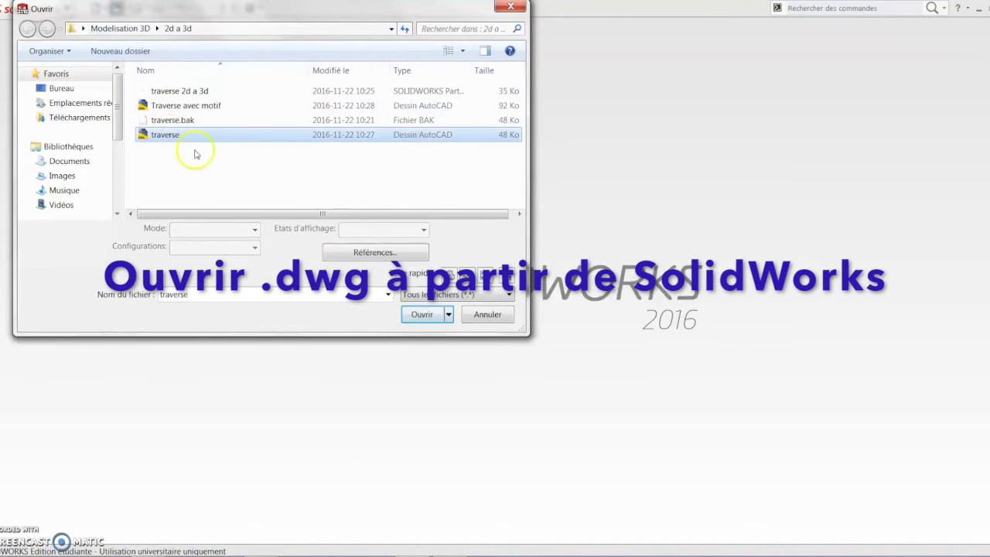
left_click(418, 313)
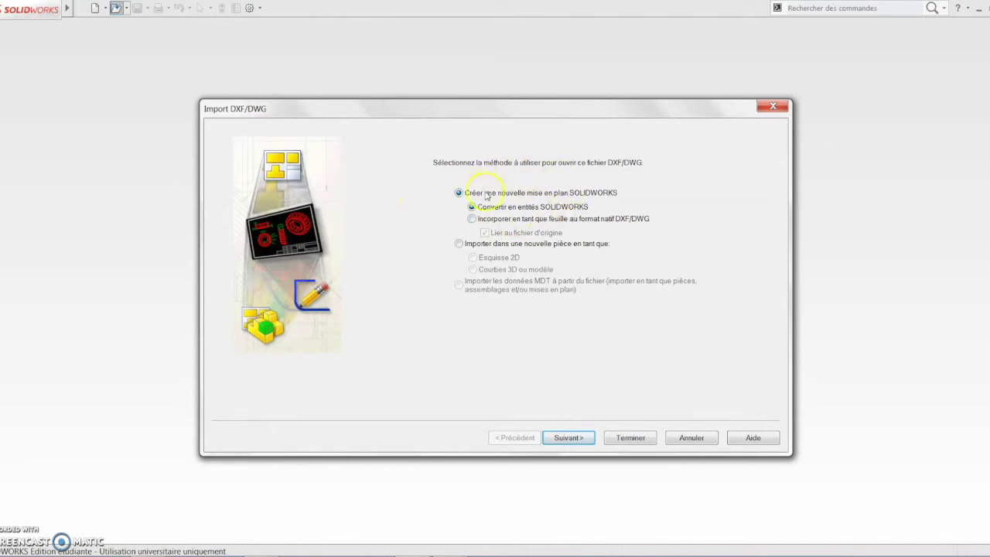
left_click(459, 245)
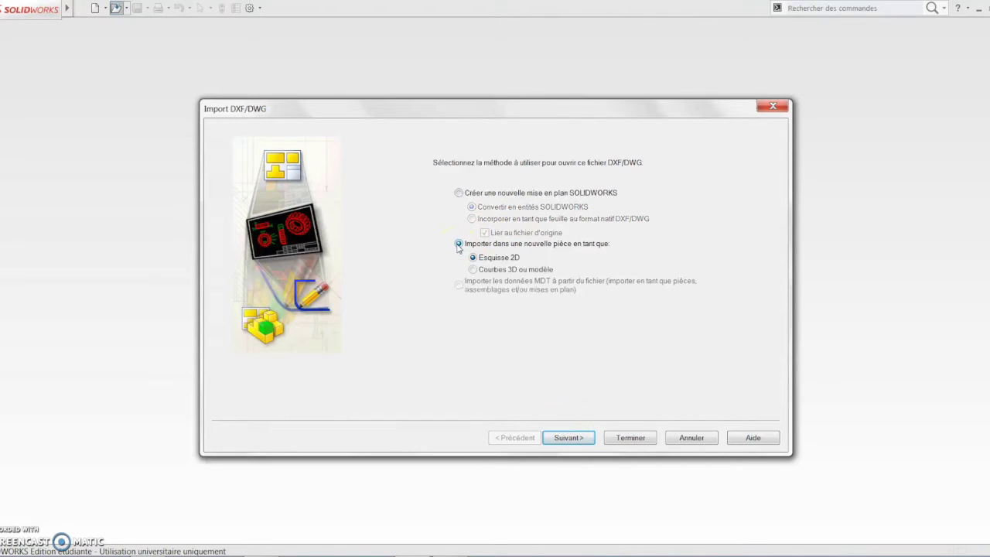
left_click(566, 436)
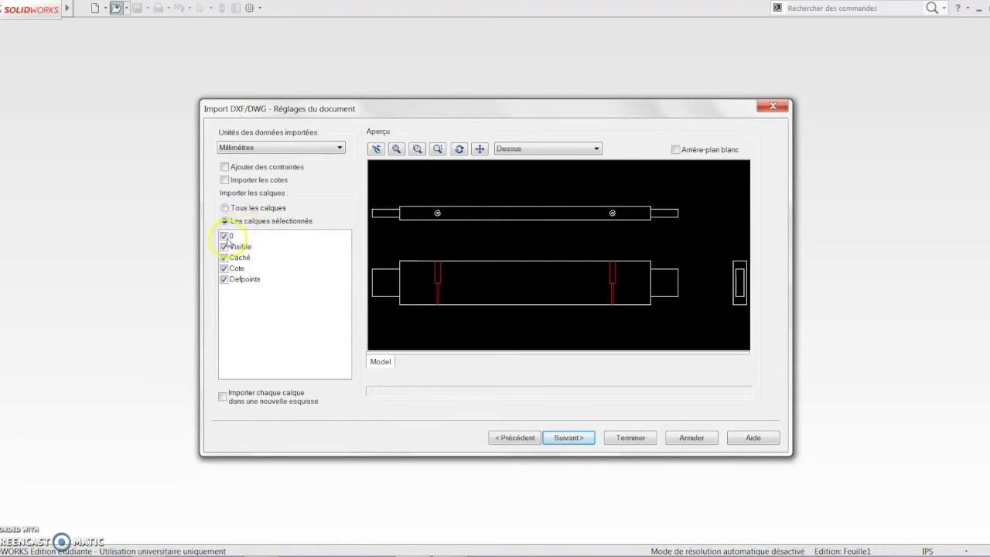
- Limit the imported layers to Visible and Caché by excluding 0, Cote and Defpoints, and set the imported data units to Pouces
left_click(223, 237)
left_click(223, 268)
left_click(224, 279)
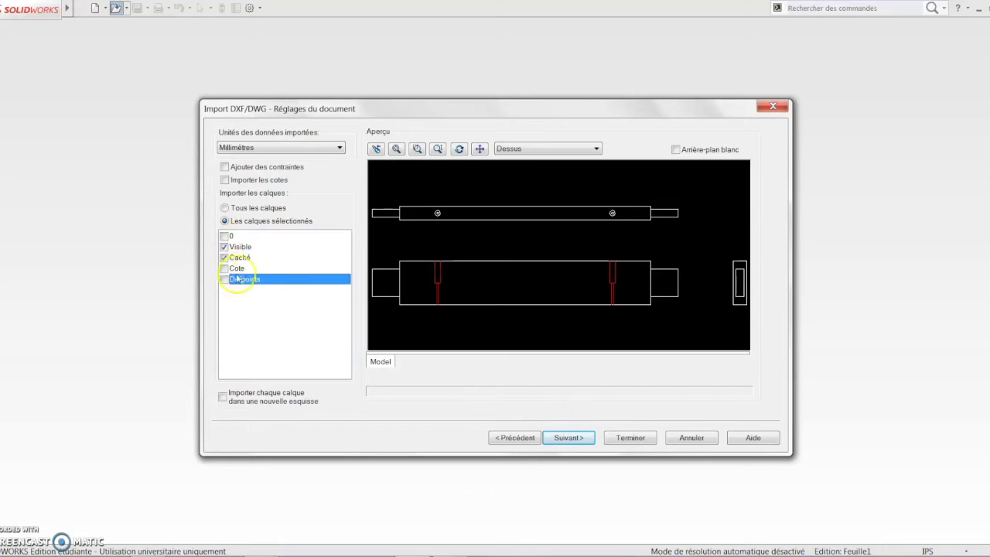
left_click(272, 148)
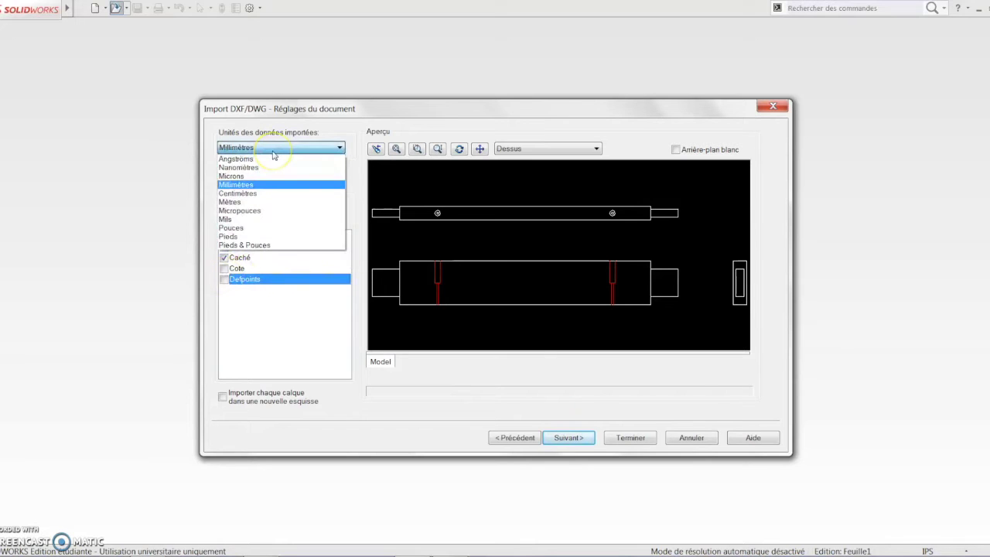
left_click(242, 228)
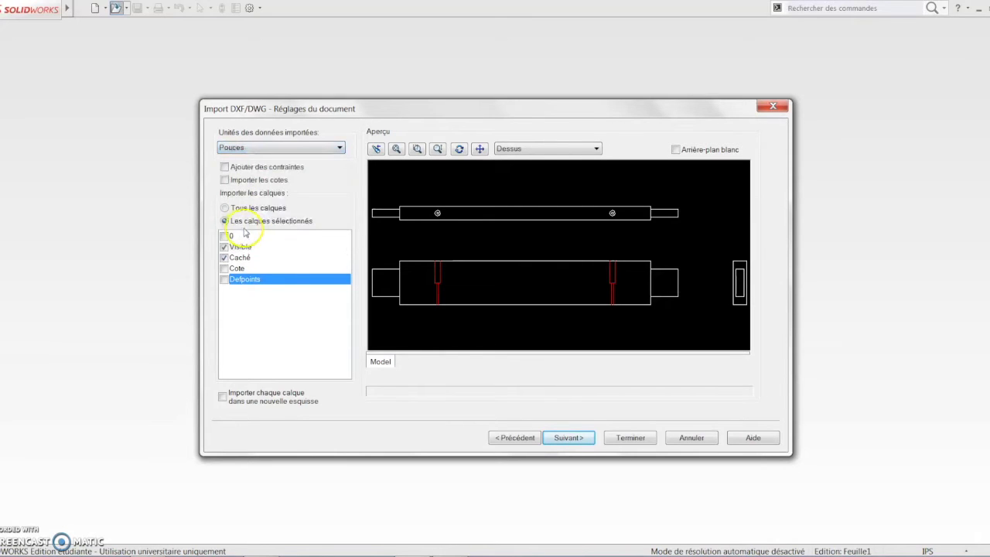
left_click(584, 439)
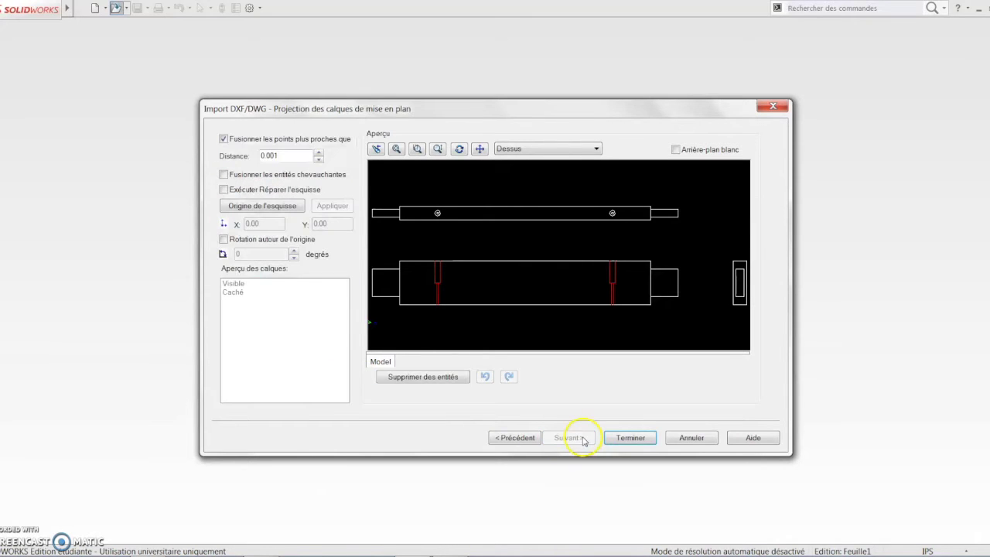
- Finish the DWG import, creating the new part from the ENME Pièce po template
left_click(631, 438)
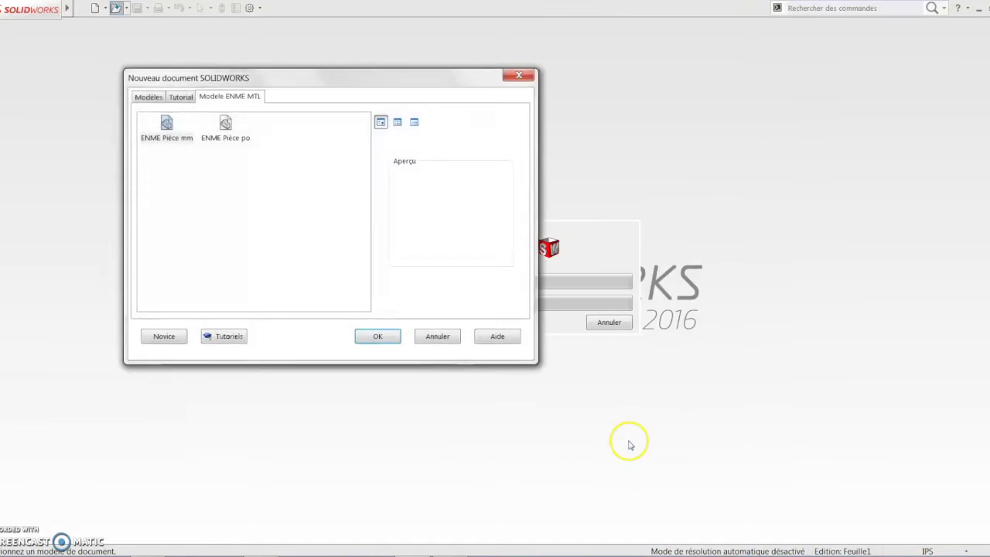
left_click(225, 127)
left_click(380, 336)
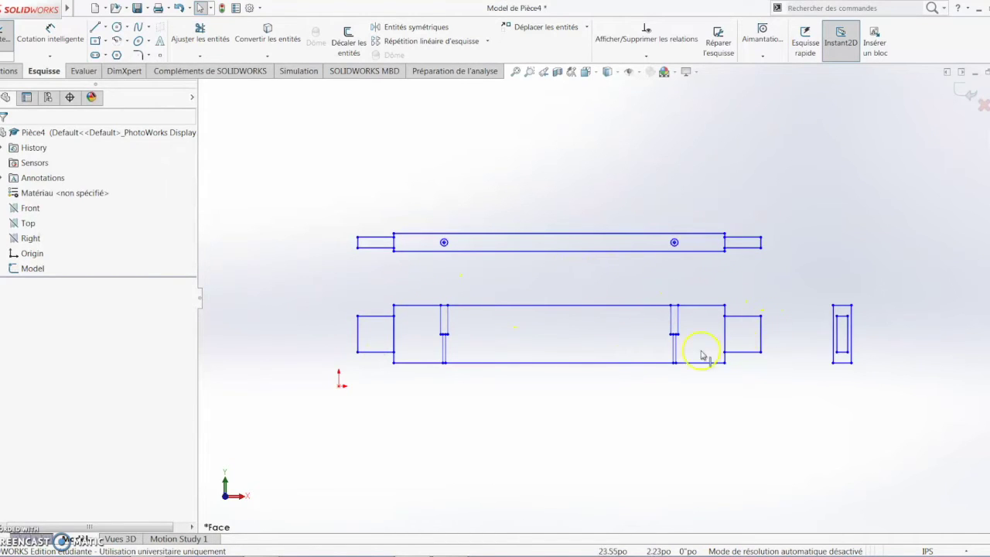
- Try to move all imported sketch entities so the midpoint of the front view's bottom edge lands on the origin
left_click_drag(304, 201, 921, 395)
left_click(534, 27)
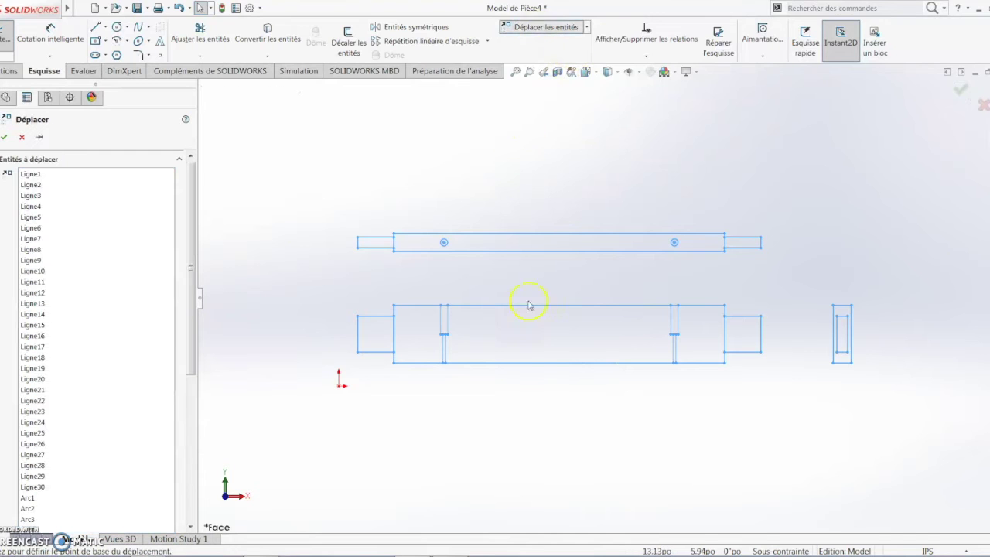
left_click(559, 363)
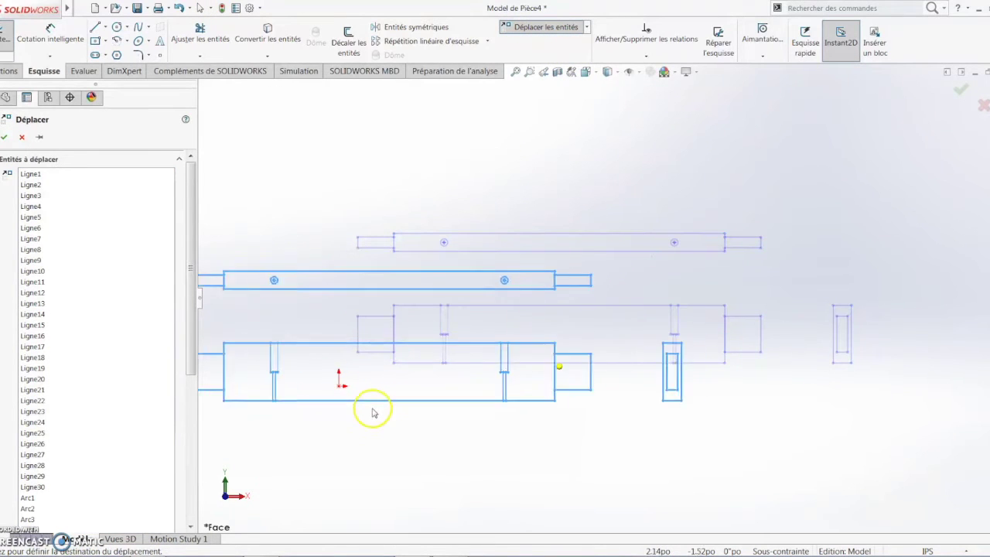
left_click(341, 385)
key("f")
- Move all sketch entities precisely from the midpoint of the front view's bottom edge onto the sketch origin
mouse_move(245, 222)
left_mouse_down()
mouse_move(707, 394)
mouse_move(662, 382)
left_mouse_up()
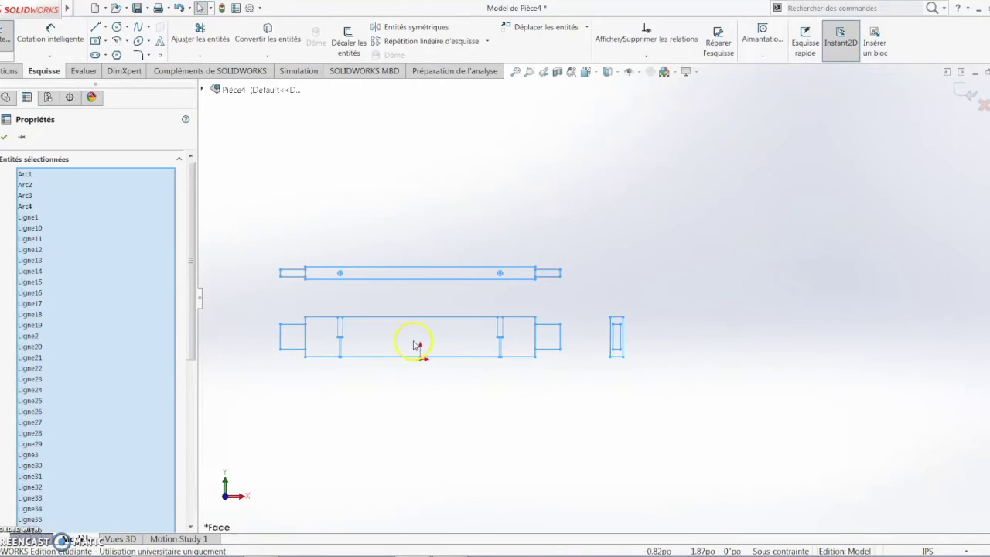
left_click(544, 27)
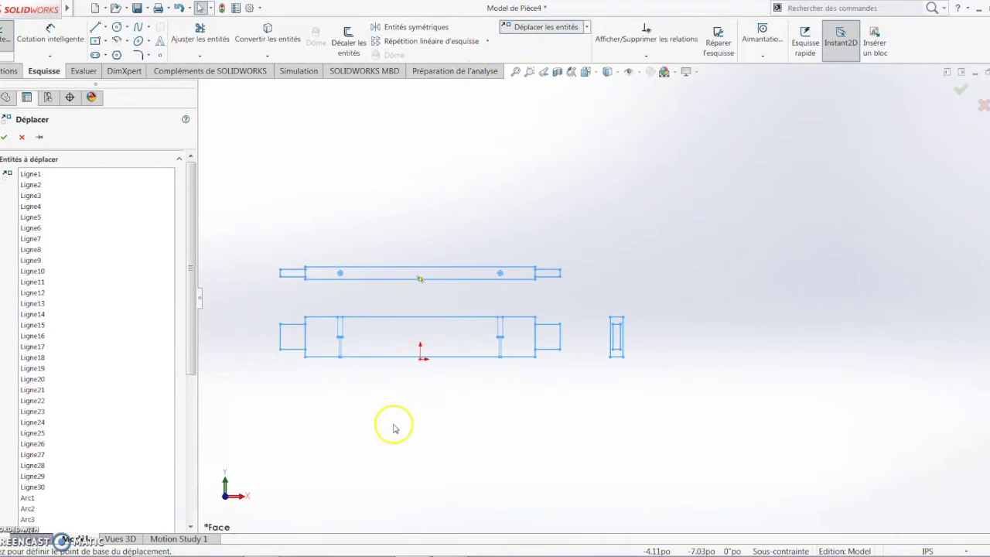
scroll(410, 407, "down", 5)
scroll(425, 392, "up", 2)
left_click(568, 223)
left_click(567, 228)
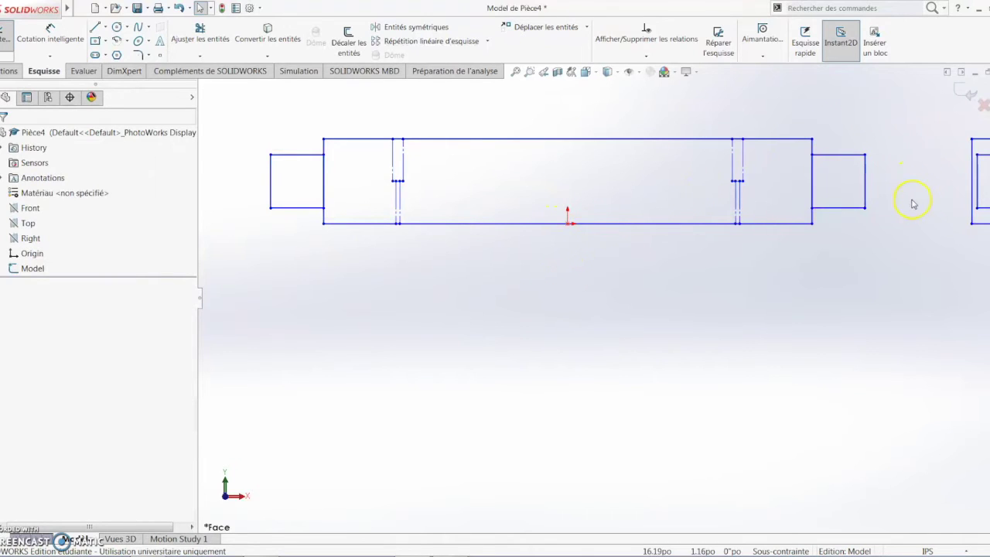
- Undock the 2D à 3D toolbar from the window edge and close it
key("f")
scroll(609, 134, "down", 3)
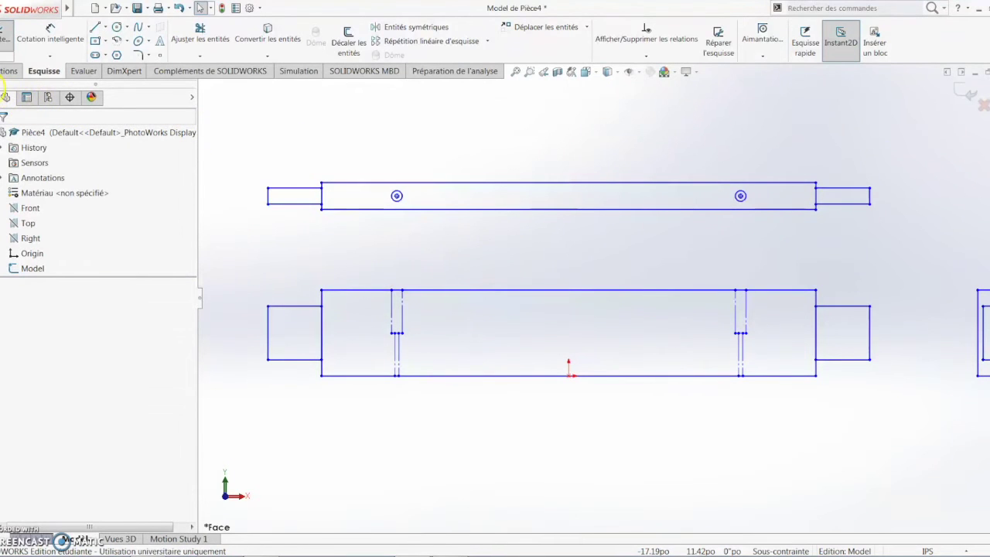
left_click_drag(0, 83, 234, 105)
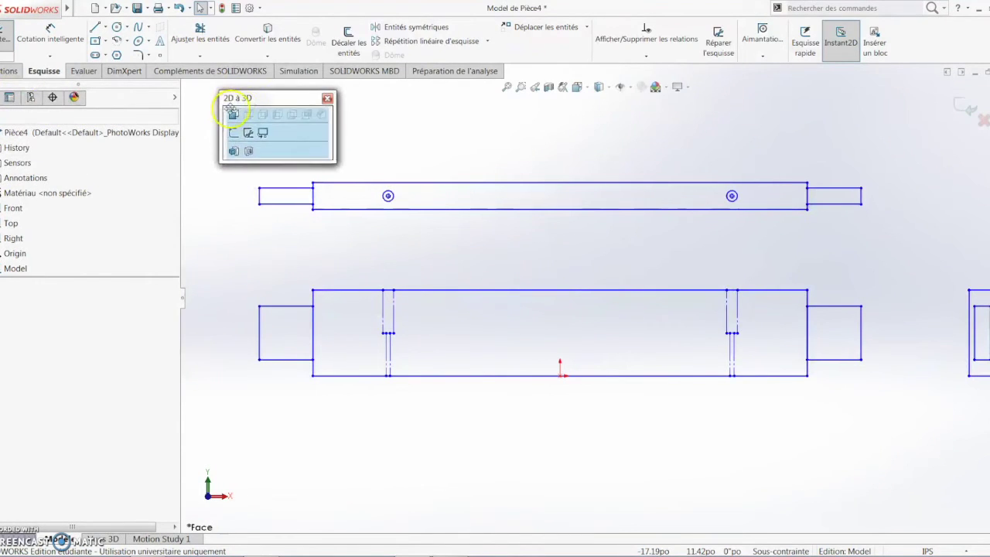
left_click(328, 100)
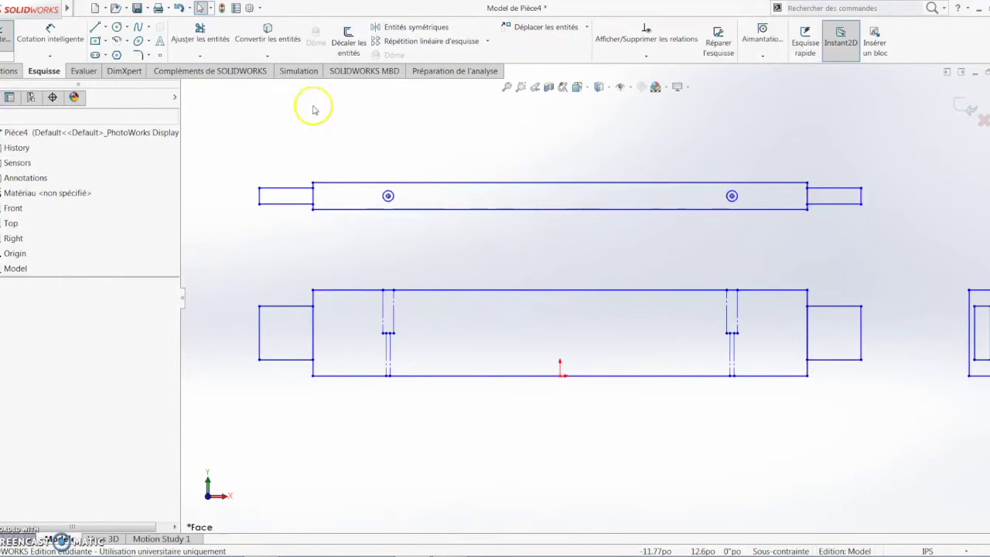
- Display the 2D à 3D toolbar and place it floating above the sketch views
mouse_move(65, 9)
left_click(116, 9)
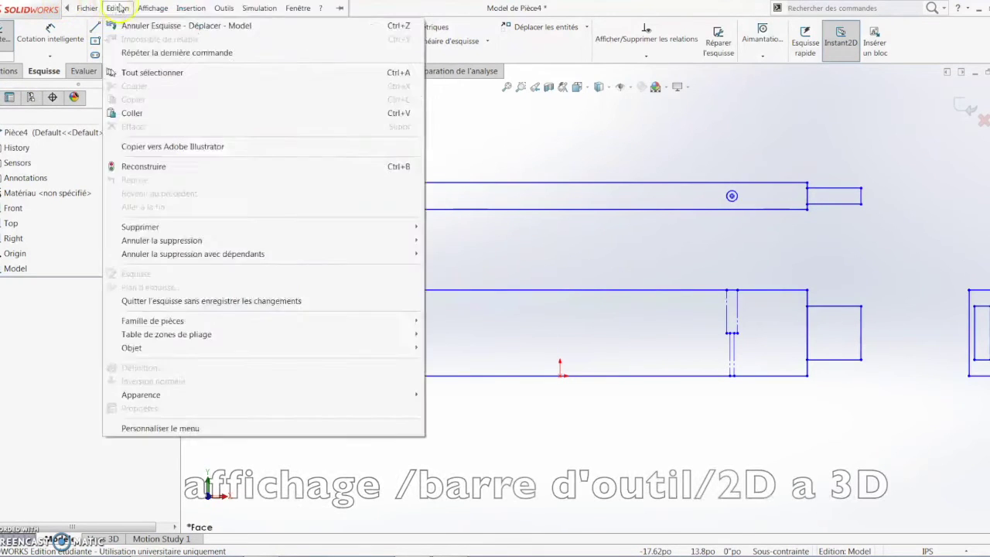
mouse_move(154, 9)
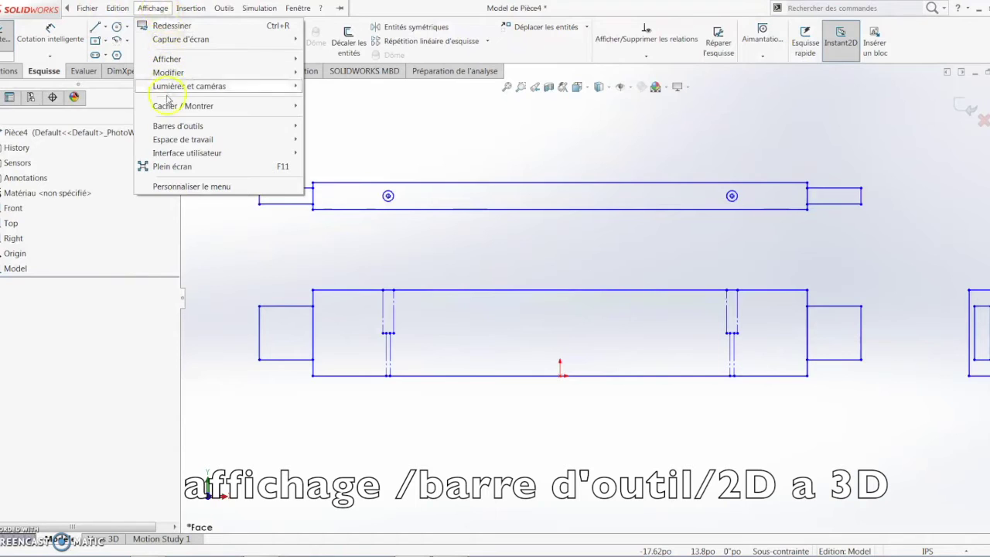
mouse_move(170, 126)
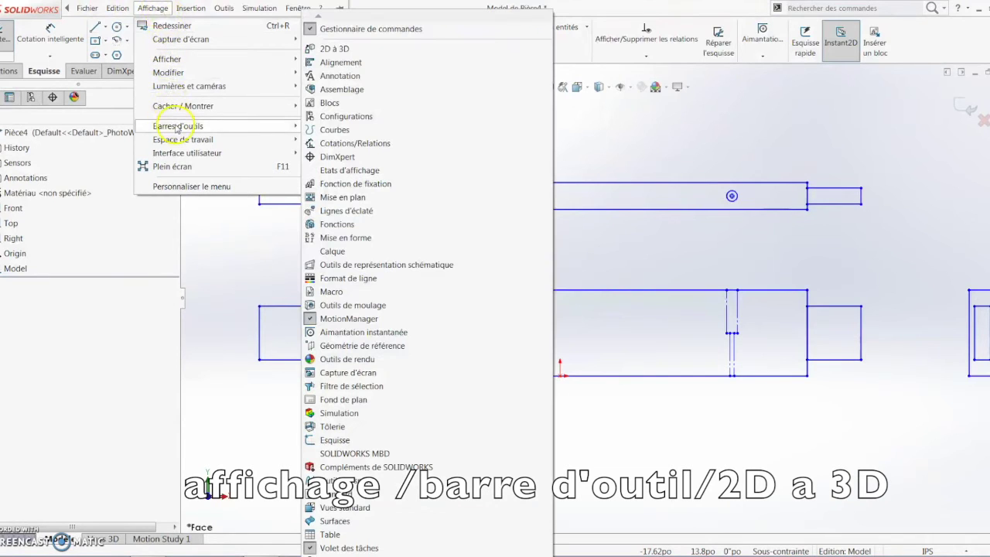
left_click(341, 49)
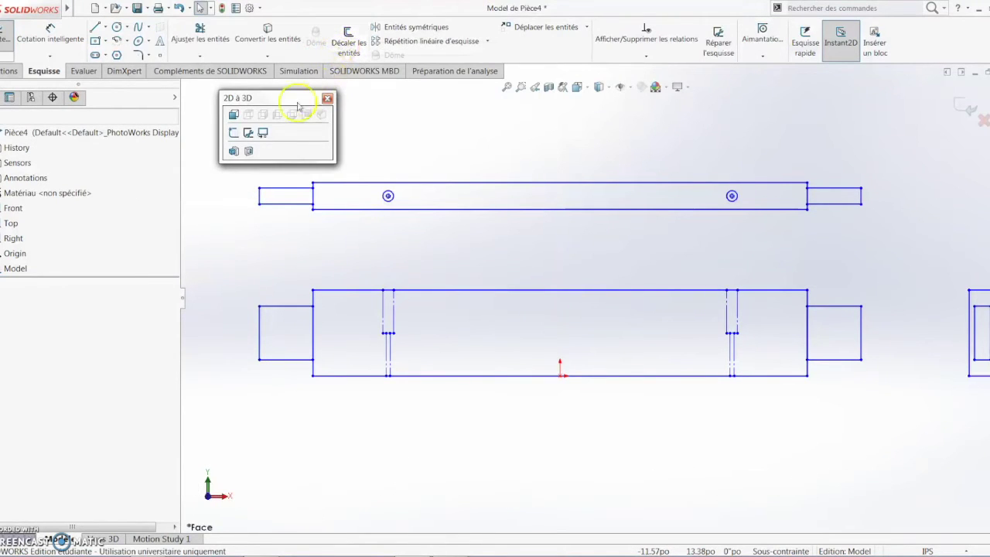
left_click_drag(279, 98, 248, 92)
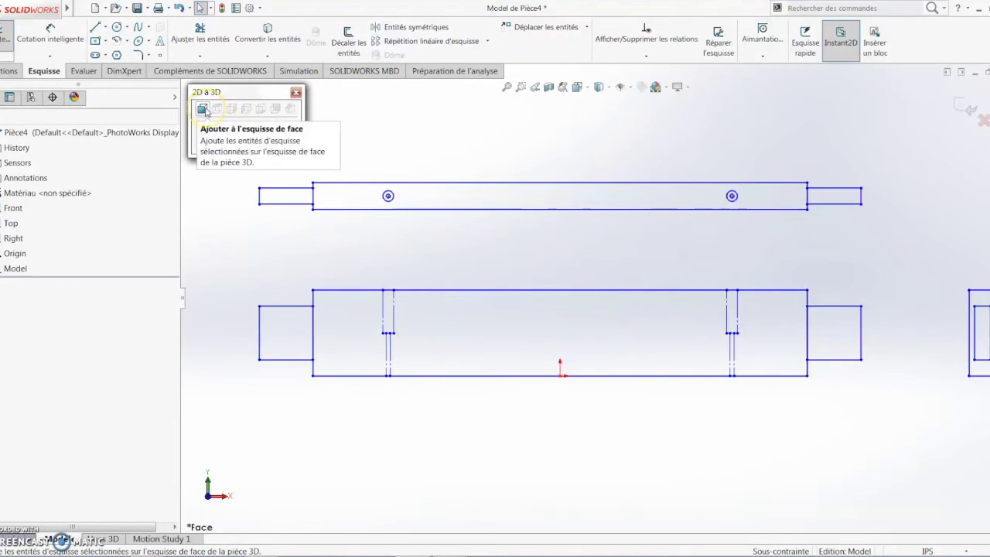
- Assign the front view's entities to the front sketch and the top view's entities, including the hole circles, to the top sketch
mouse_move(225, 258)
left_mouse_down()
mouse_move(749, 416)
mouse_move(913, 393)
mouse_move(911, 403)
left_mouse_up()
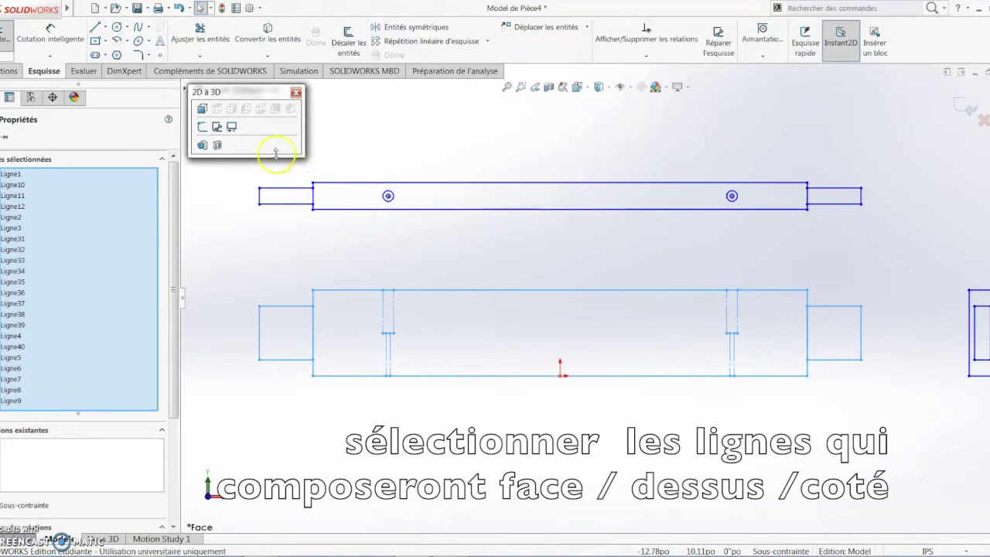
left_click(202, 109)
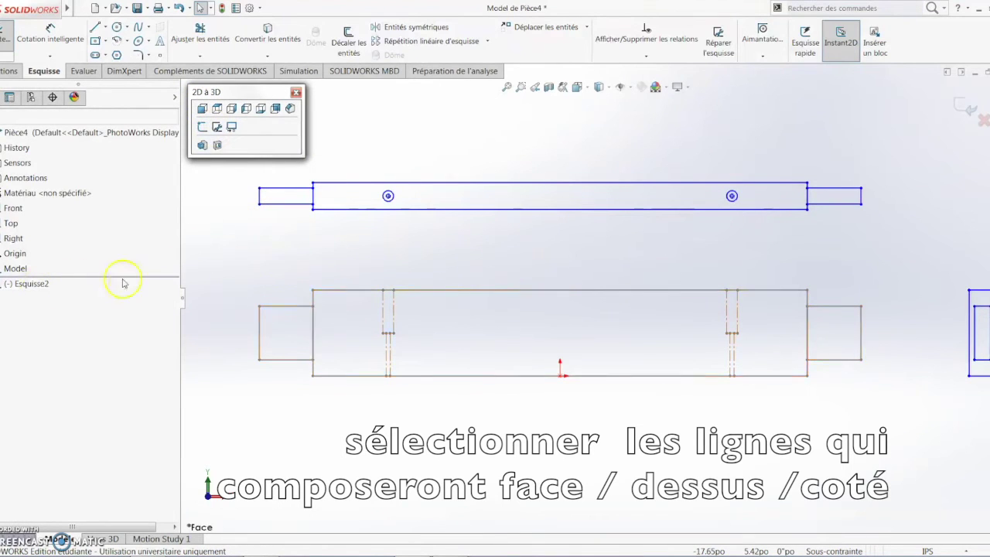
key("f")
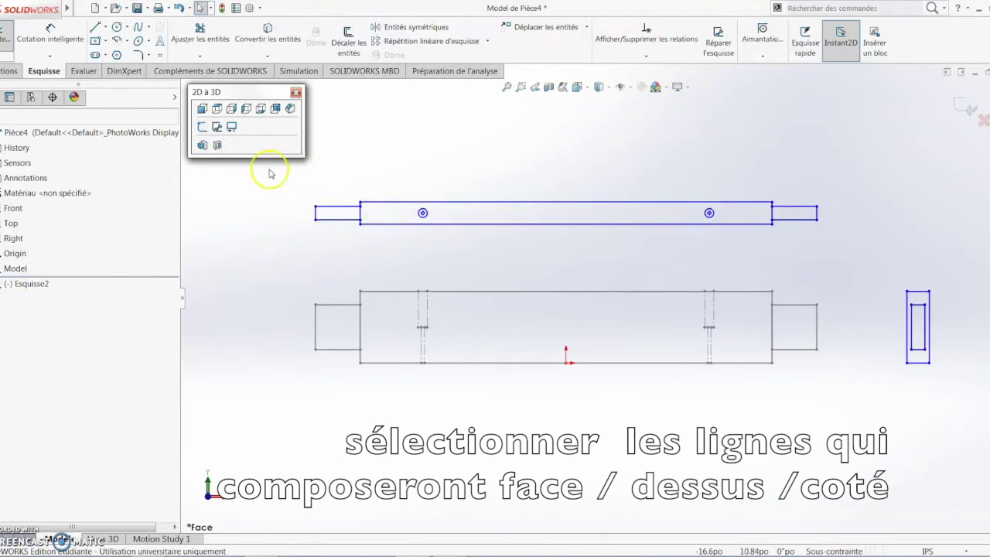
left_click_drag(296, 187, 842, 238)
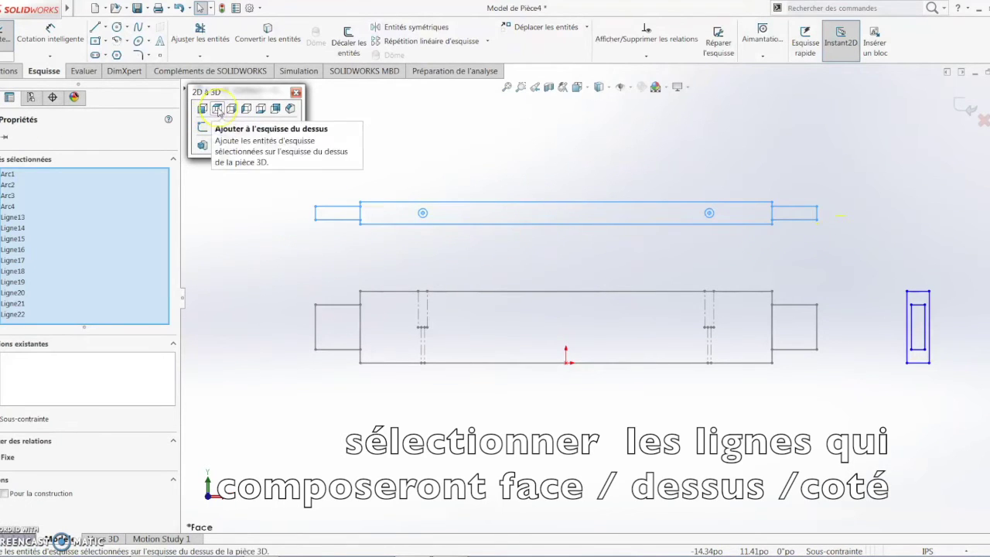
left_click(218, 110)
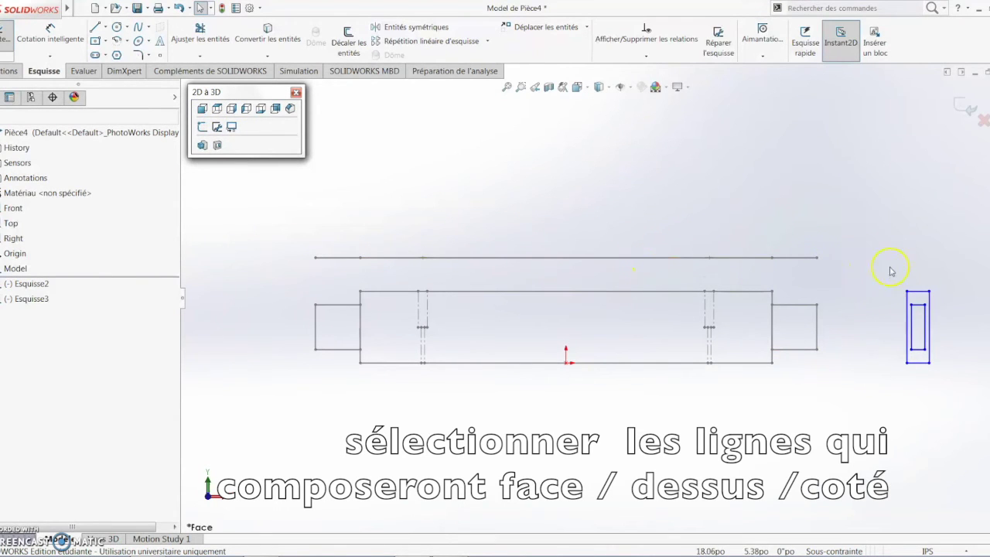
- Assign the side view's two nested rectangles to the right sketch and exit the imported sketch
left_click_drag(893, 259, 941, 405)
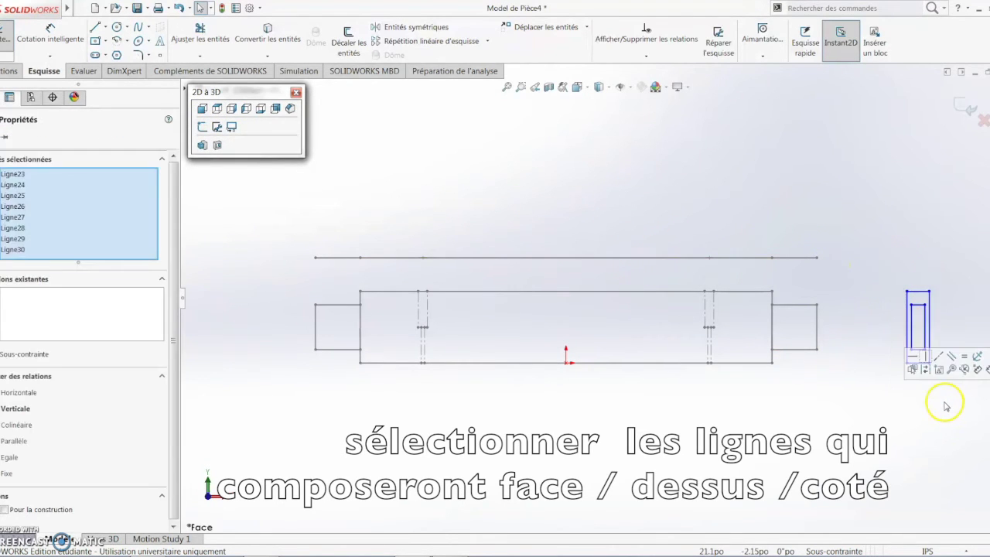
left_click(232, 109)
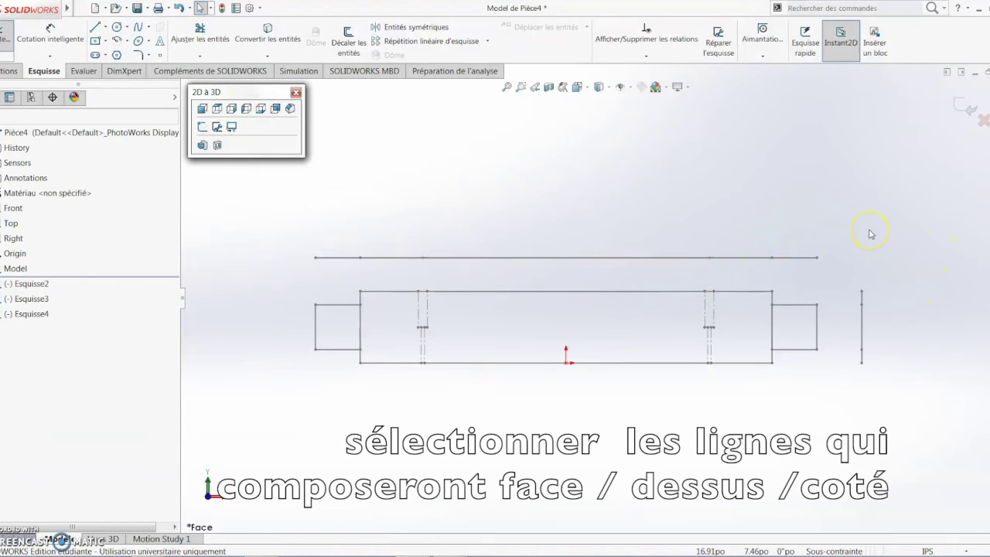
mouse_move(870, 234)
middle_mouse_down()
mouse_move(829, 250)
mouse_move(807, 276)
mouse_move(814, 280)
mouse_move(778, 299)
mouse_move(836, 263)
mouse_move(897, 248)
mouse_move(864, 252)
mouse_move(852, 271)
mouse_move(866, 289)
middle_mouse_up()
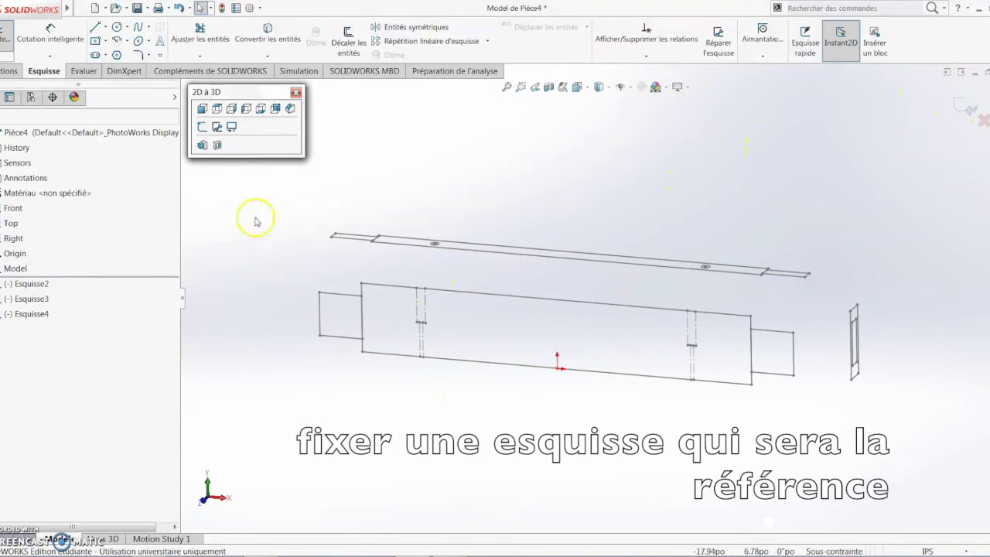
left_click(967, 107)
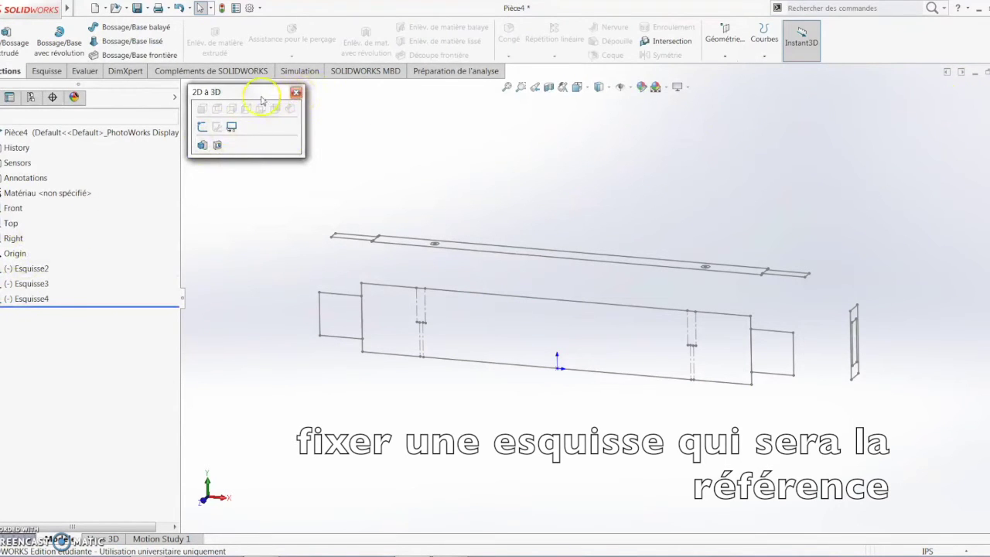
- Dock the floating 2D à 3D toolbar at the edge of the window beside the feature tree
left_click_drag(279, 92, 88, 116)
left_click_drag(2, 113, 0, 95)
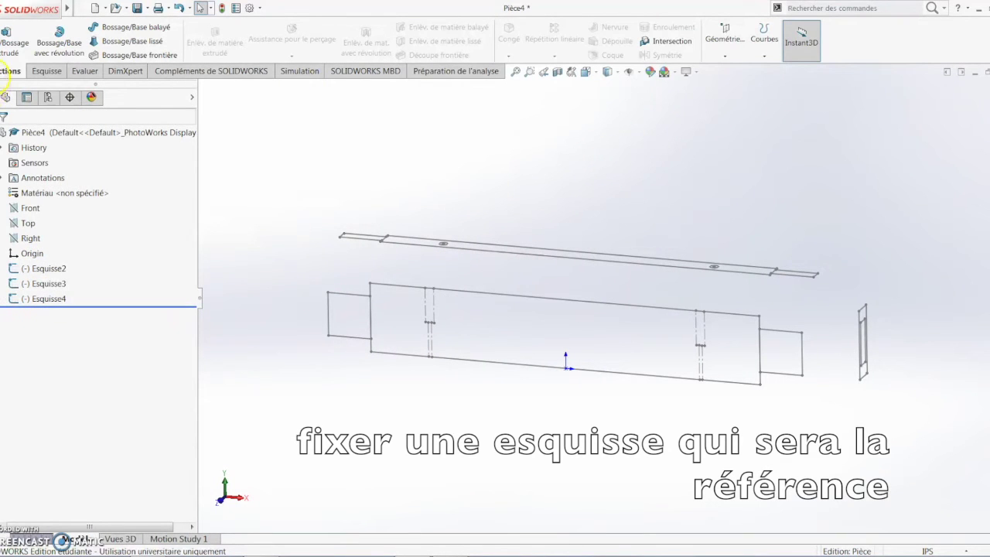
- Edit the front sketch Esquisse2, apply a Fix relation to all of its entities and exit the sketch
left_click(48, 269)
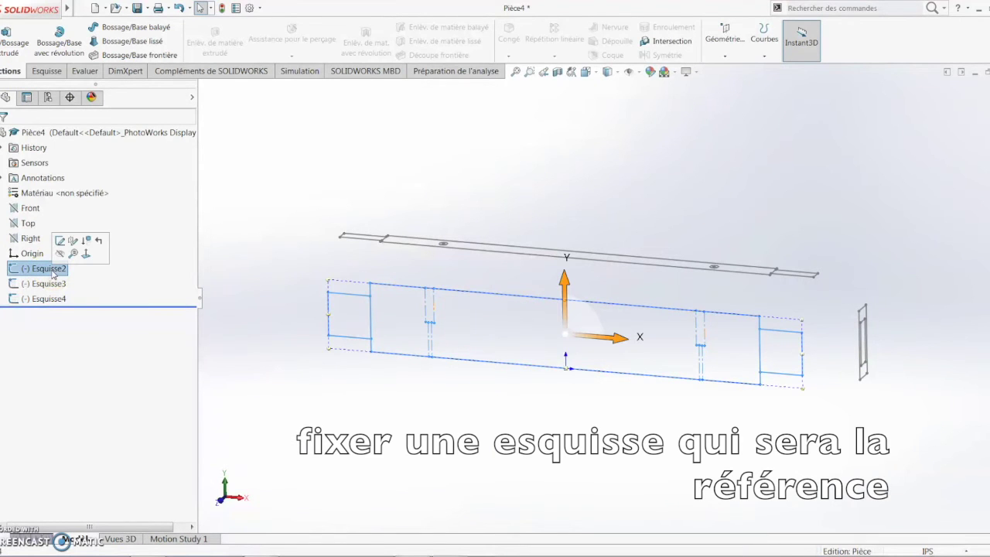
left_click(60, 241)
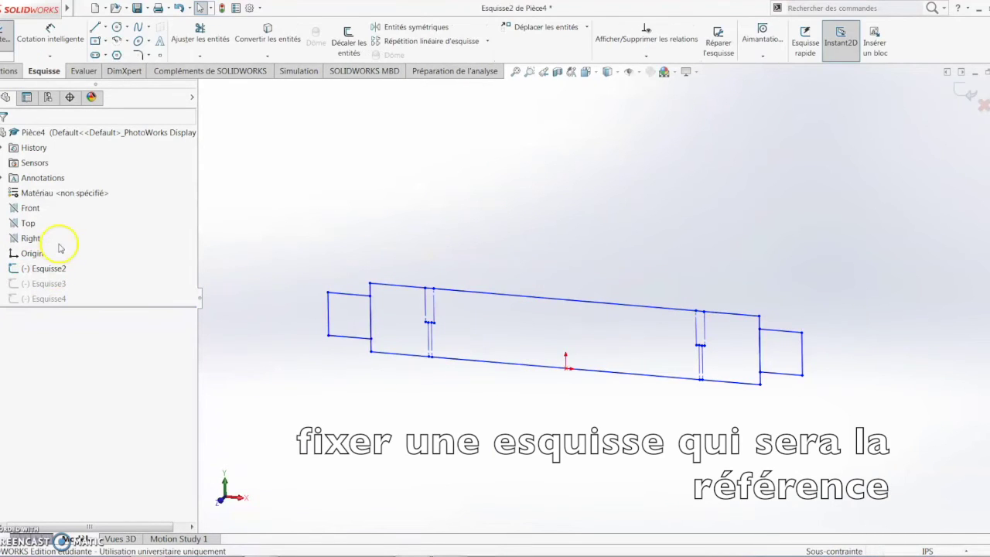
mouse_move(259, 255)
left_mouse_down()
mouse_move(983, 464)
mouse_move(928, 467)
left_mouse_up()
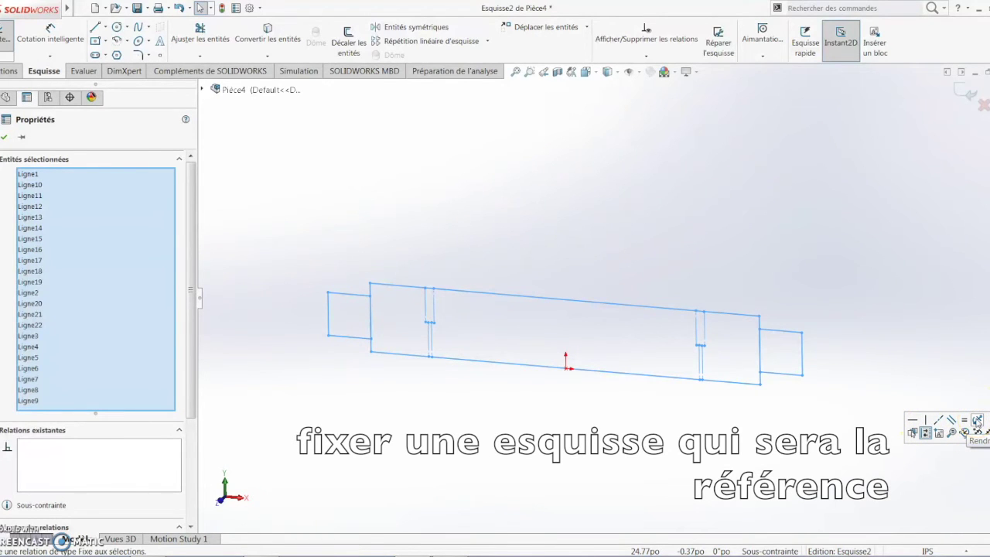
left_click(977, 420)
left_click(695, 415)
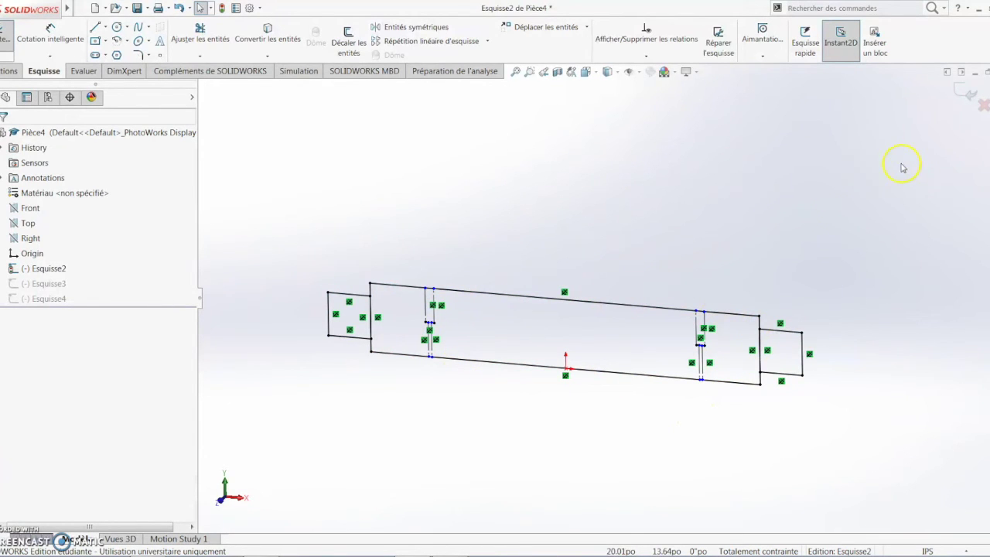
left_click(972, 92)
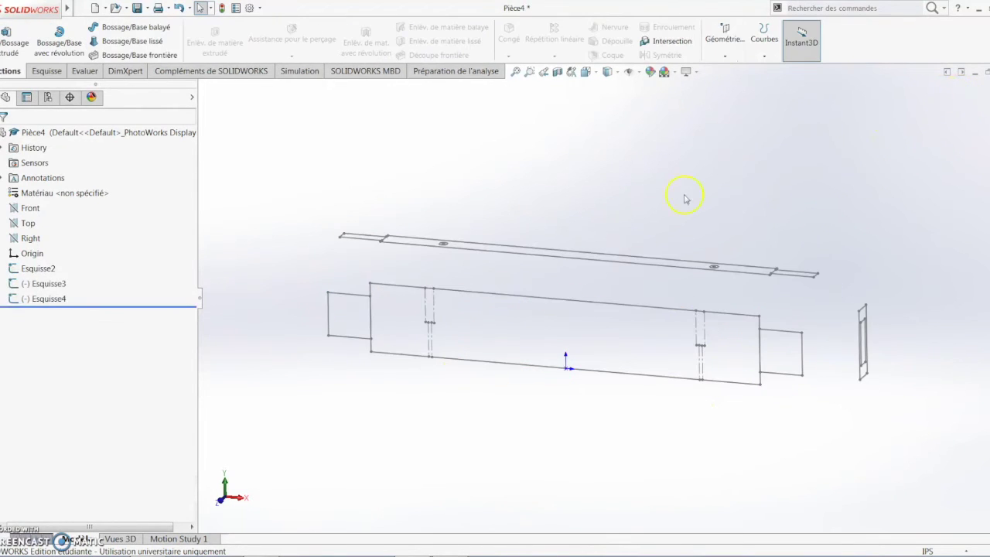
- Align the top sketch with the front sketch, using the top view's long front line and the front view's upper edge
mouse_move(621, 208)
middle_mouse_down()
mouse_move(612, 188)
mouse_move(597, 206)
middle_mouse_up()
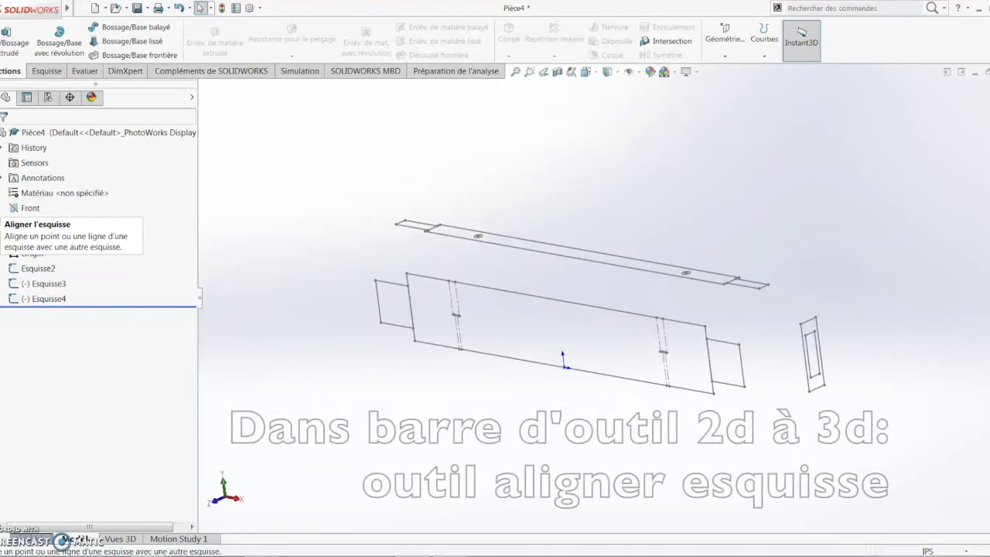
left_click(416, 227)
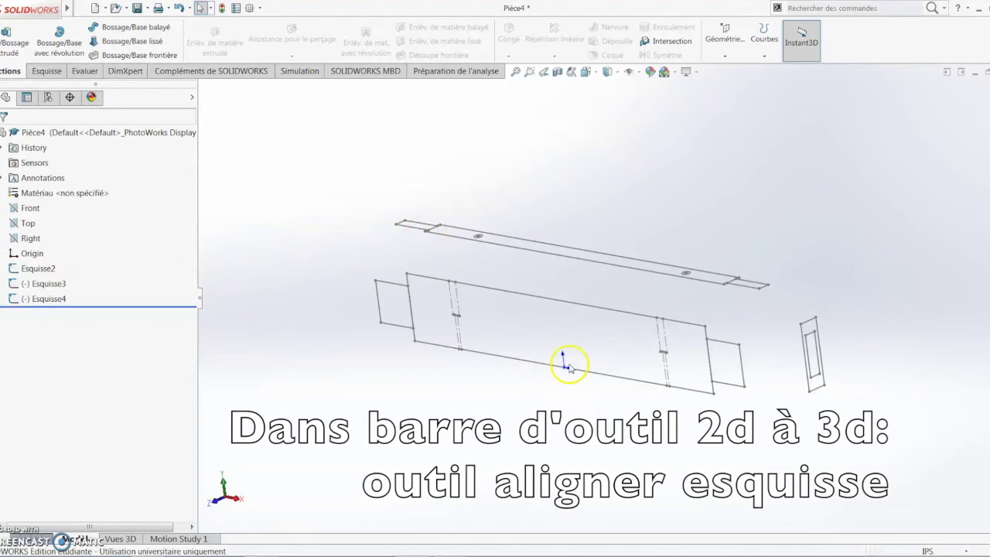
left_click(564, 367)
left_click(553, 260)
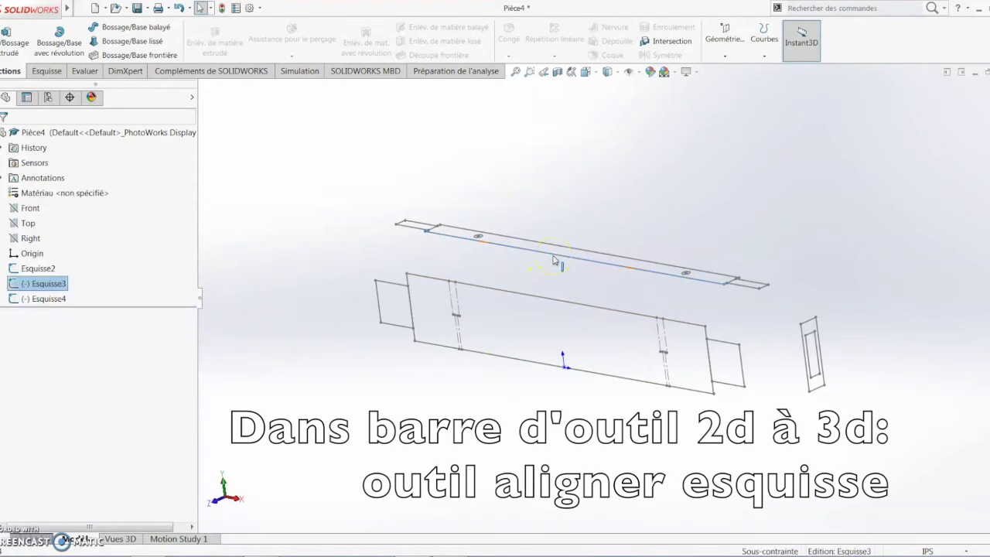
left_click(552, 302, "ctrl")
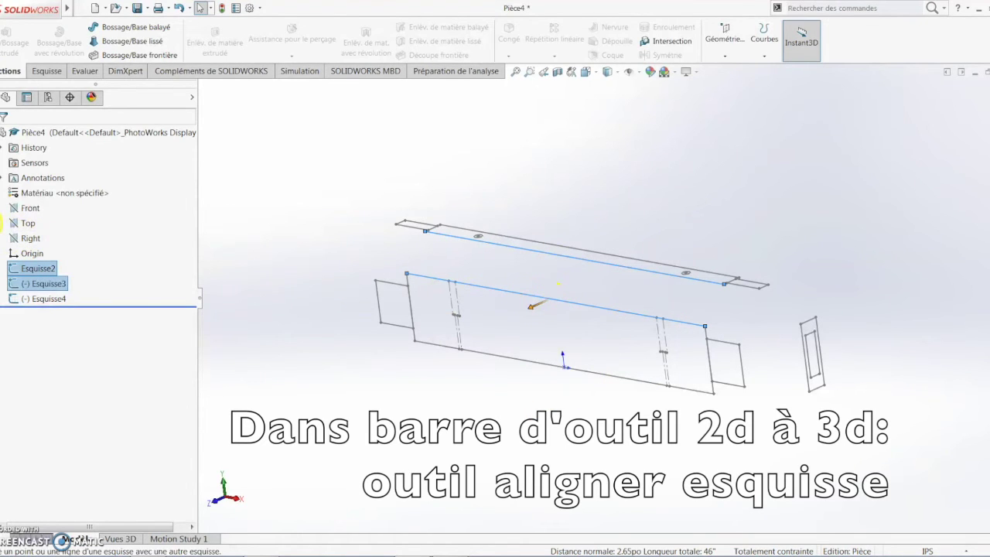
left_click(0, 223)
- Align the side sketch's outer vertical line with the end line of the front sketch's main rectangle and rebuild the model
mouse_move(781, 289)
middle_mouse_down()
mouse_move(730, 400)
mouse_move(690, 342)
mouse_move(718, 324)
mouse_move(707, 348)
middle_mouse_up()
left_click(702, 361)
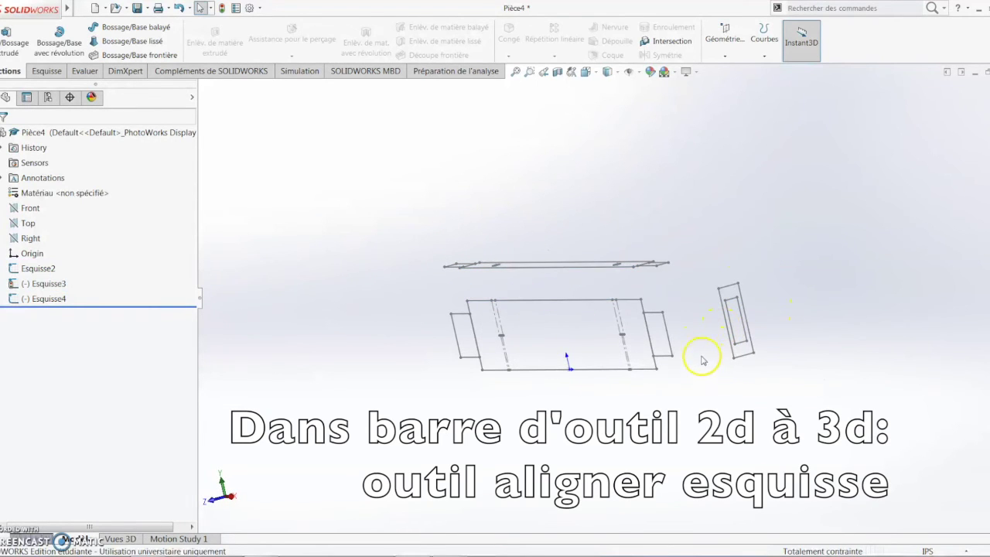
left_click(727, 328)
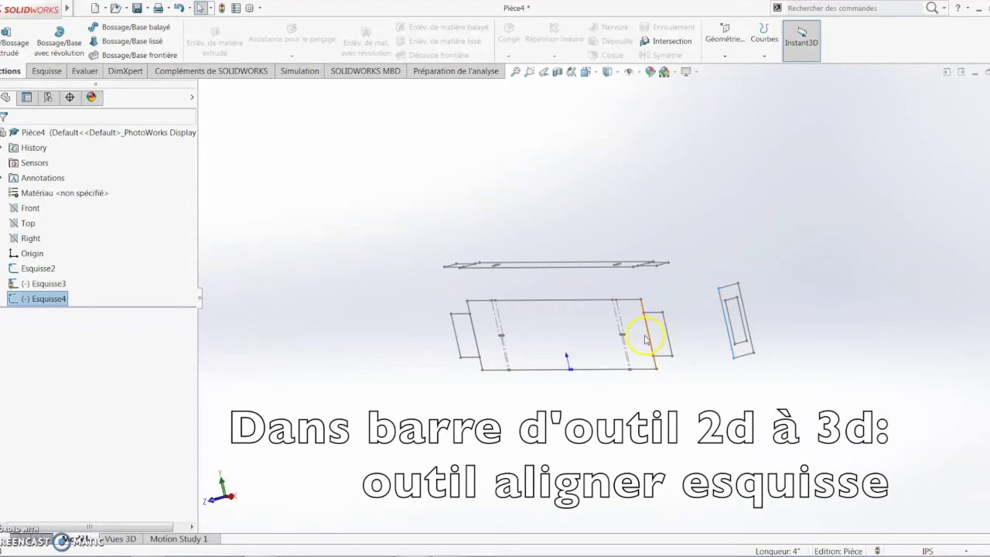
left_click(651, 340, "ctrl")
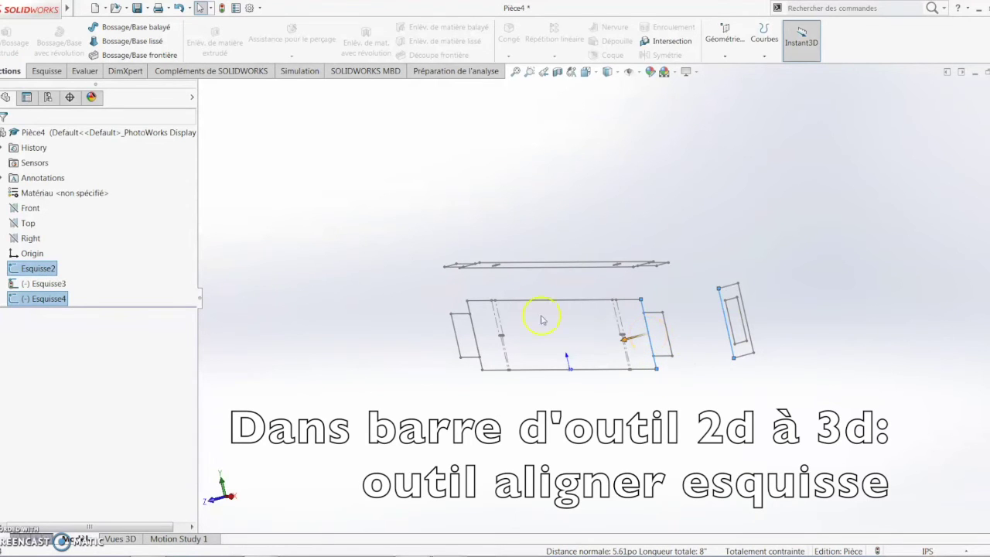
left_click(0, 225)
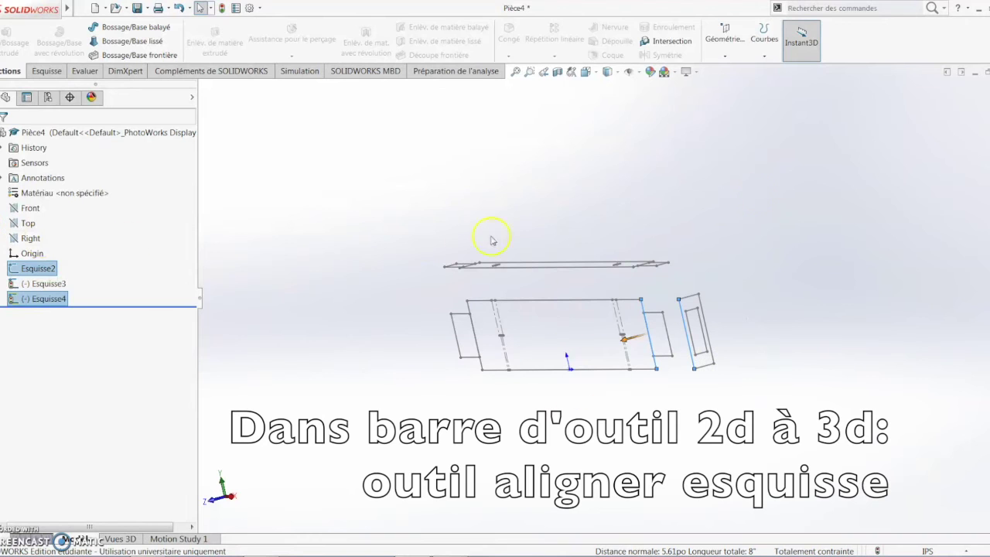
left_click(813, 179)
left_click(222, 9)
- Extrude only the large central rectangle region of Esquisse2 as a boss, up to the upper rear corner vertex of the side sketch
middle_click_drag(326, 203, 348, 183)
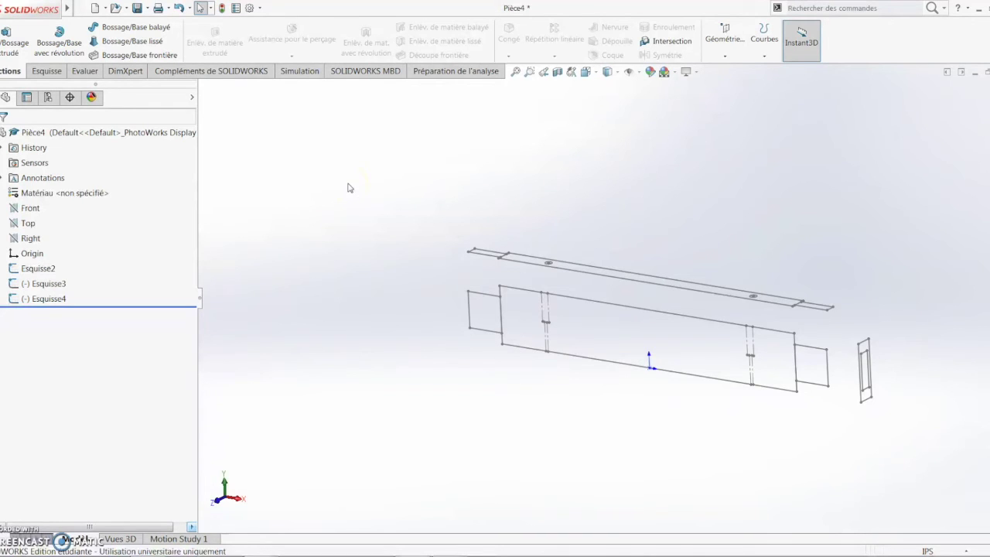
left_click(6, 42)
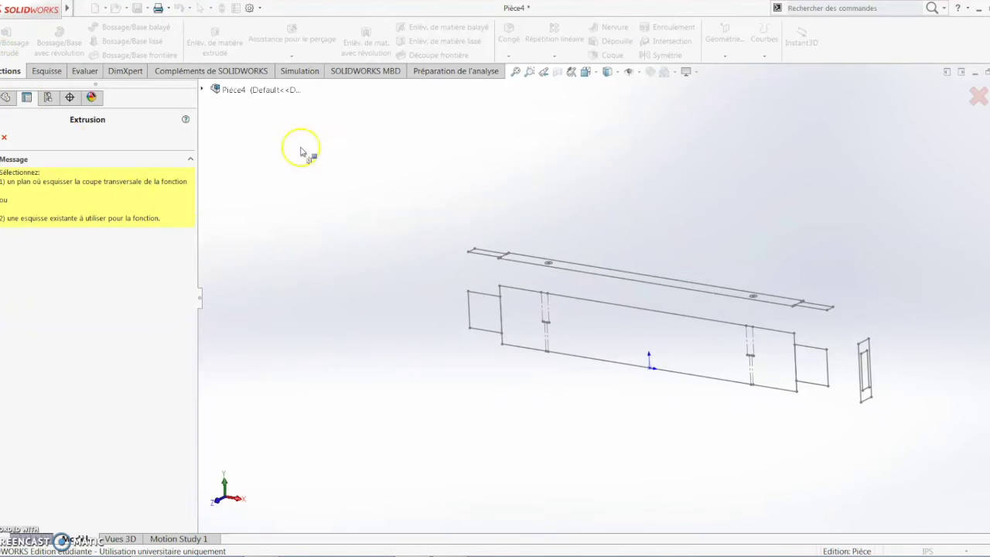
left_click(240, 91)
left_click(256, 224)
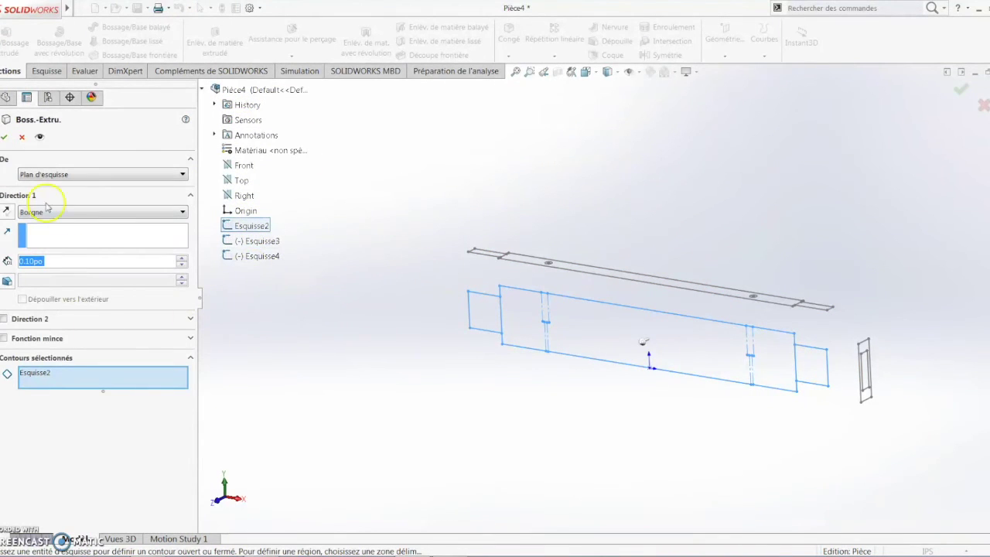
left_click(39, 376)
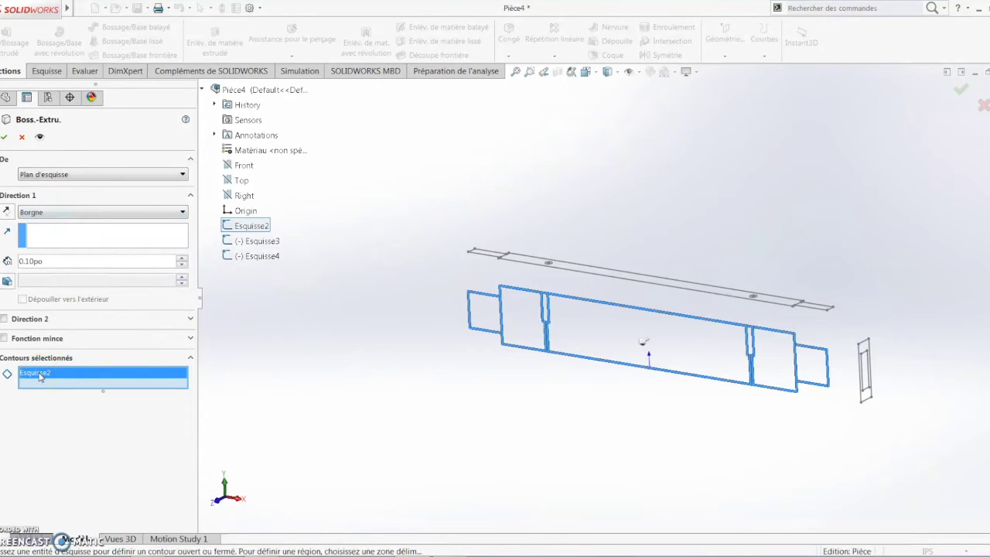
key("Delete")
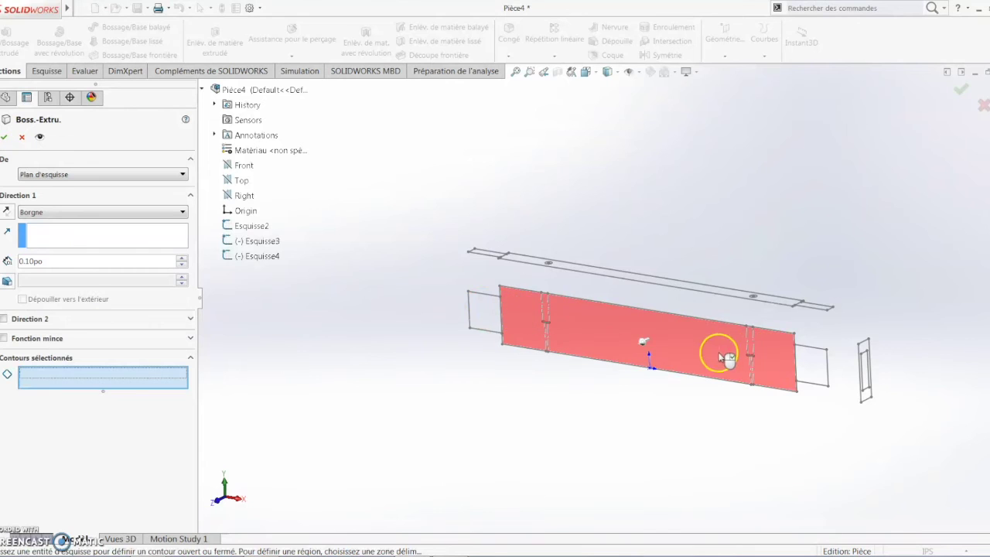
left_click(633, 332)
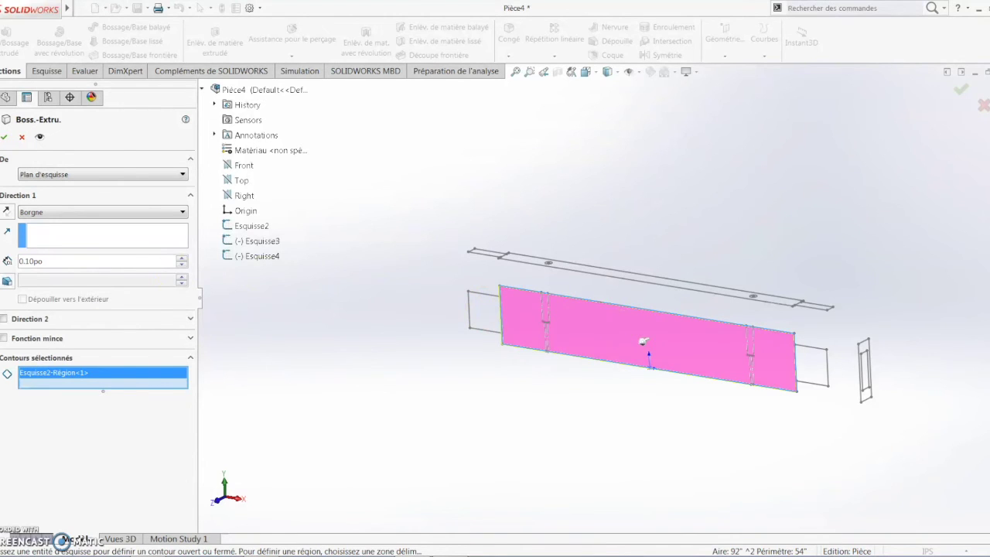
left_click(65, 214)
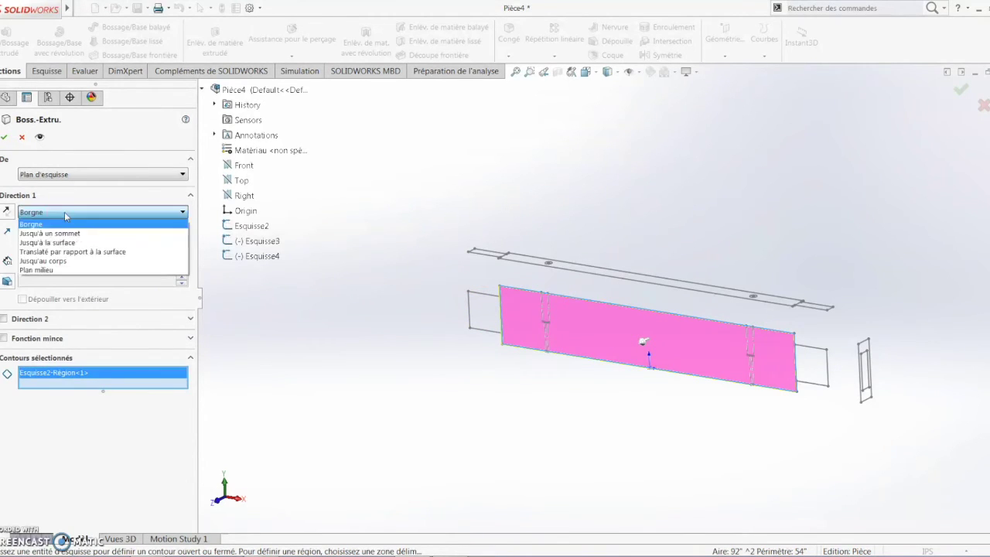
left_click(68, 234)
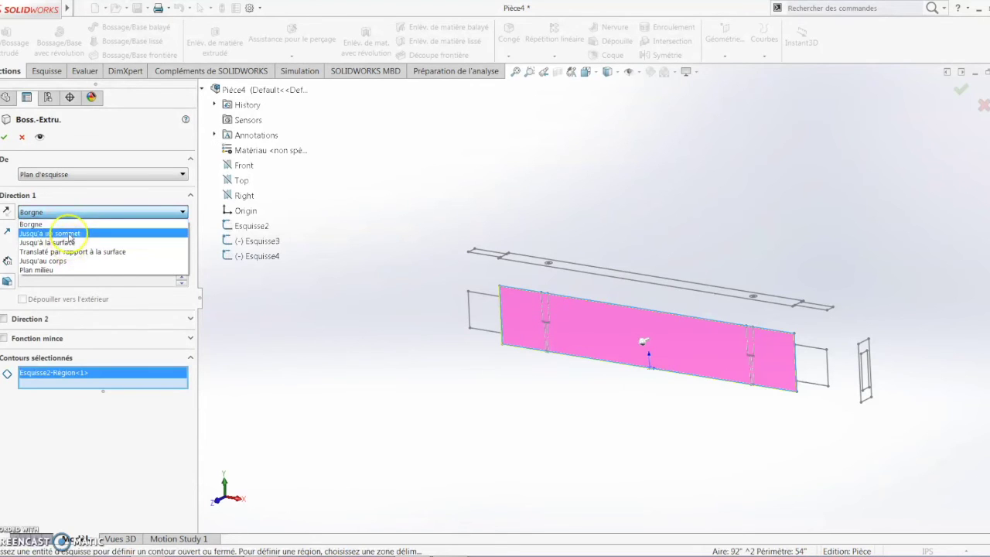
left_click(870, 341)
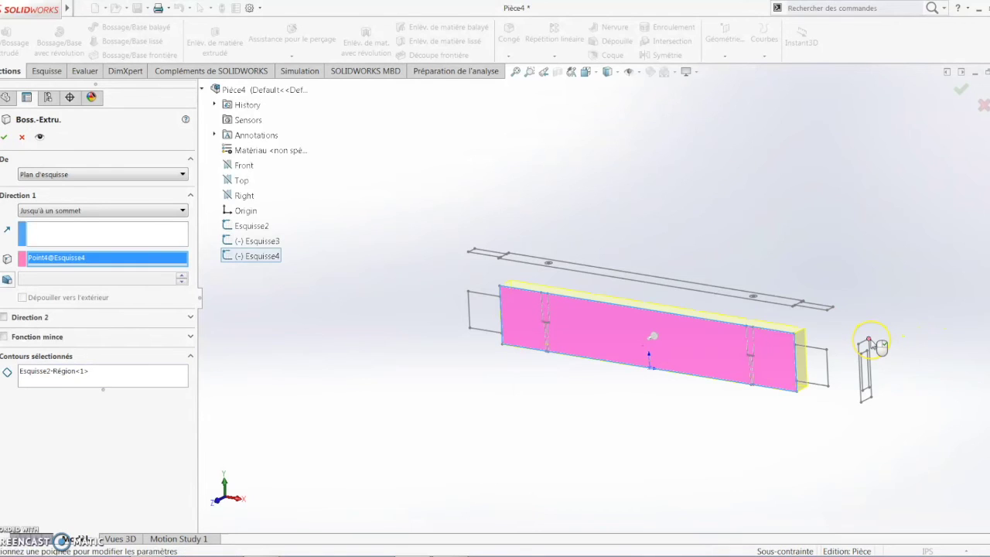
left_click(960, 92)
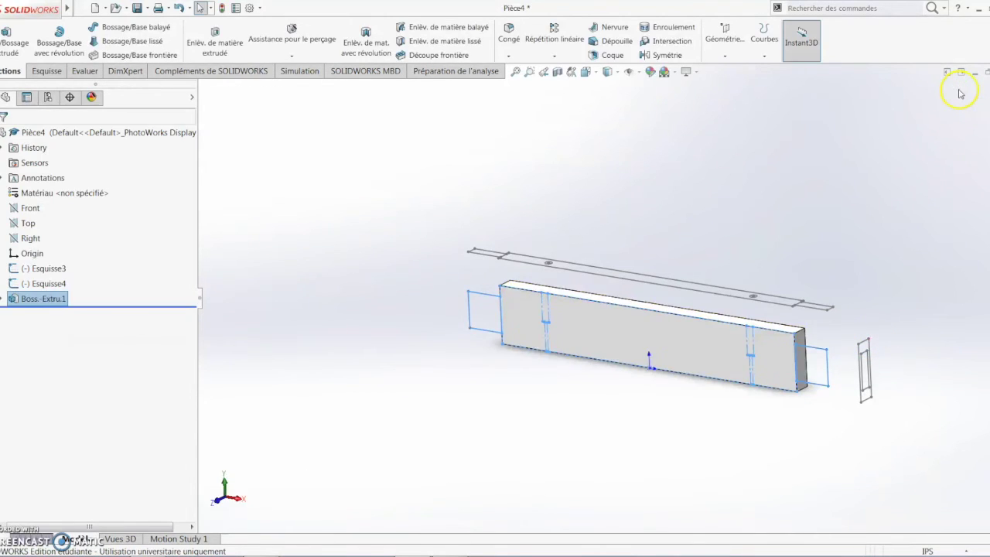
- For a second boss extrusion, sketch on the block's end face, convert the side view's four inner rectangle lines and exit the sketch
scroll(854, 305, "down", 2)
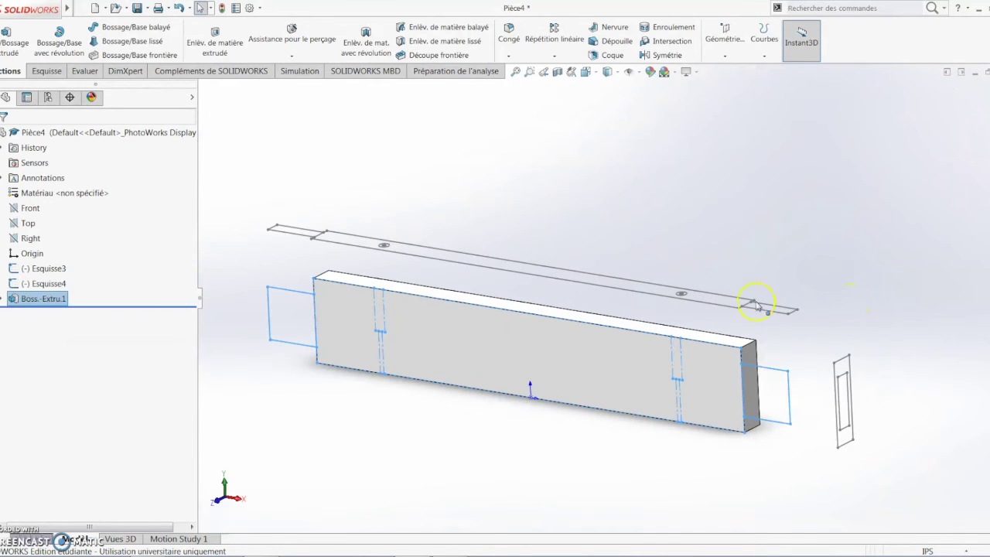
left_click(16, 45)
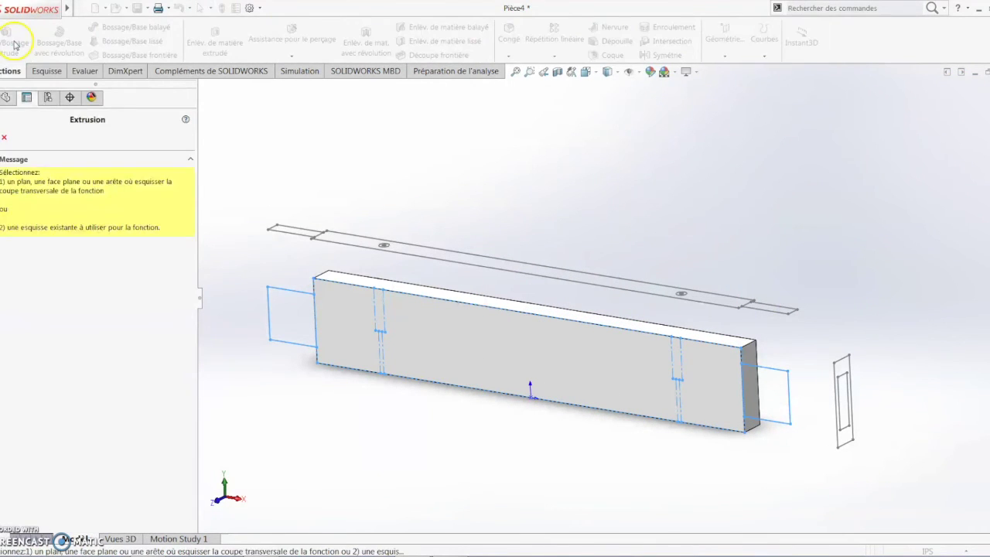
left_click(746, 360)
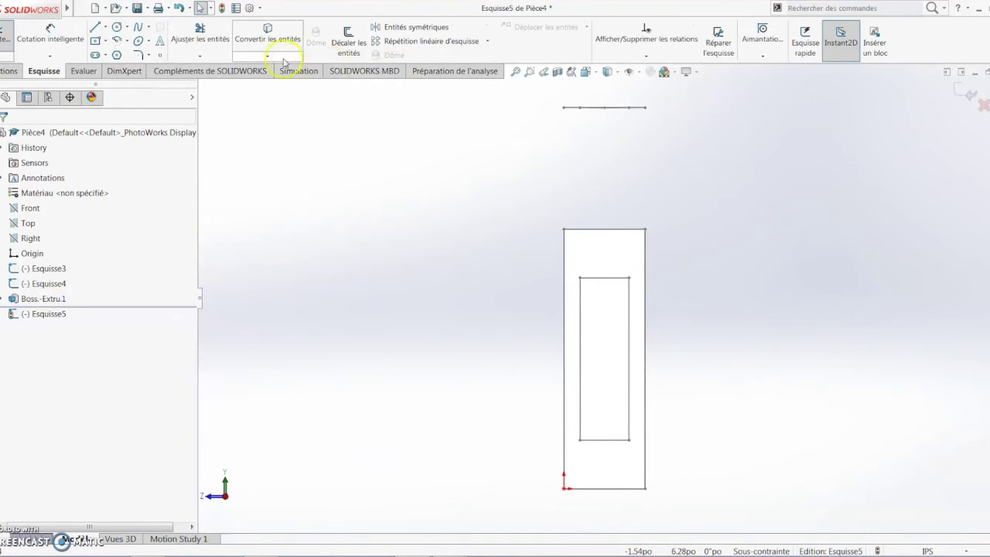
left_click(268, 38)
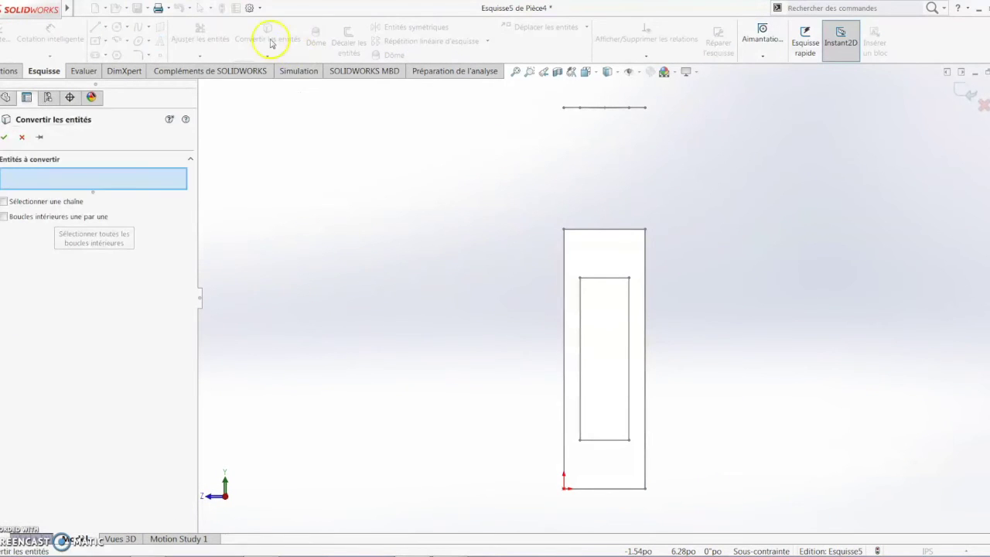
left_click(604, 278)
left_click(581, 319)
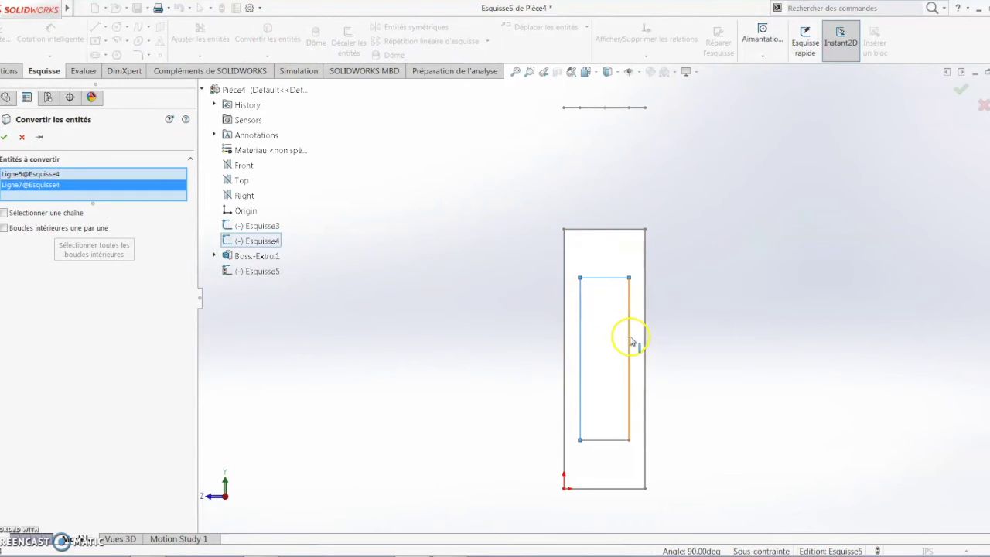
left_click(629, 341)
left_click(604, 439)
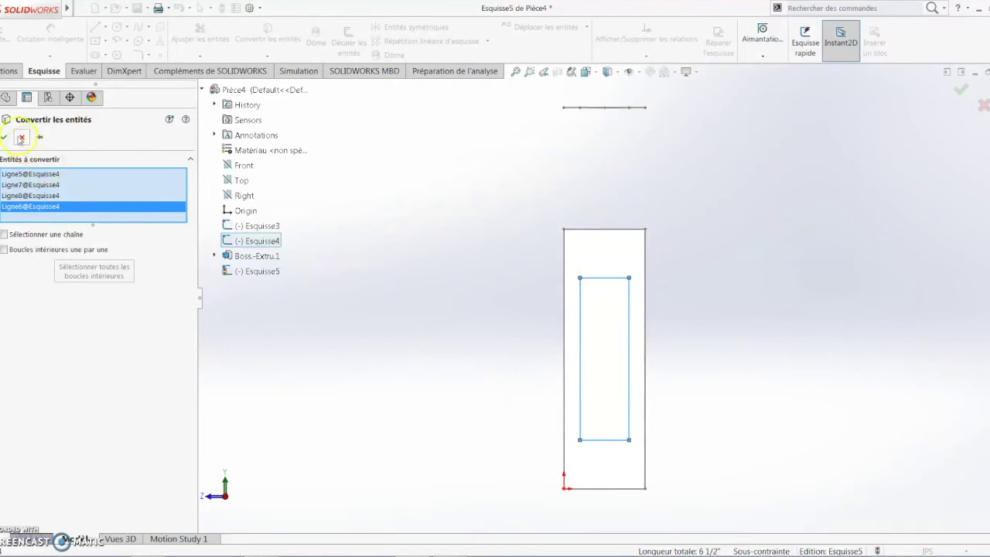
left_click(6, 137)
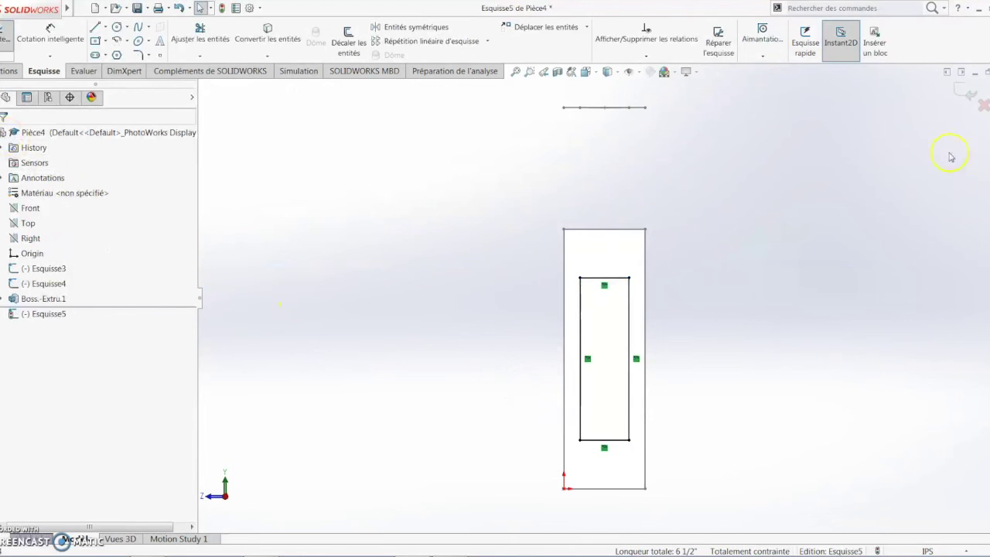
left_click(969, 96)
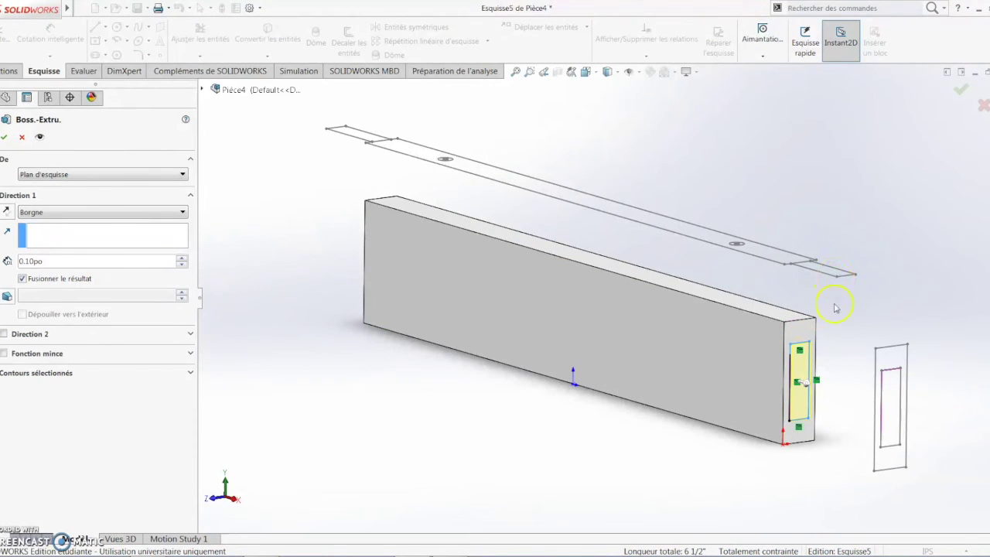
- Show the front sketch Esquisse2 absorbed in Boss.-Extru.1 while the tenon's extrusion is still being defined
left_click(215, 89)
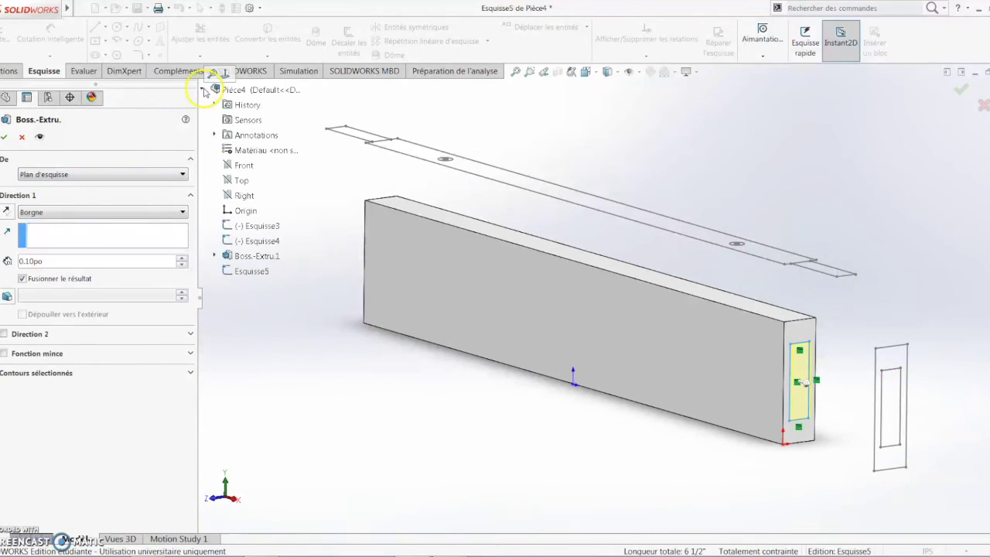
left_click(214, 256)
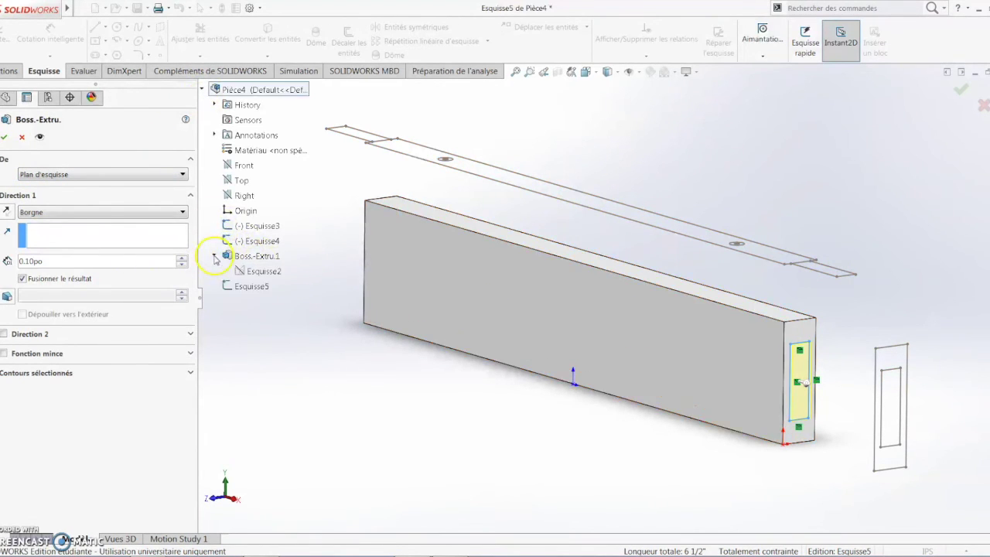
right_click(250, 271)
left_click(245, 254)
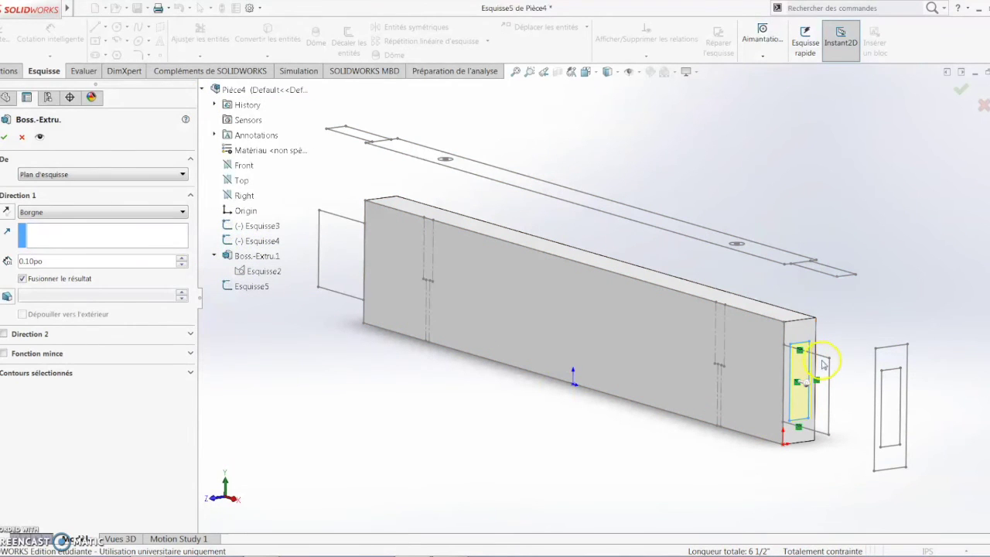
- Extrude the tenon up to the outer corner vertex of the front sketch's end rectangle, merged with the block
left_click(829, 360)
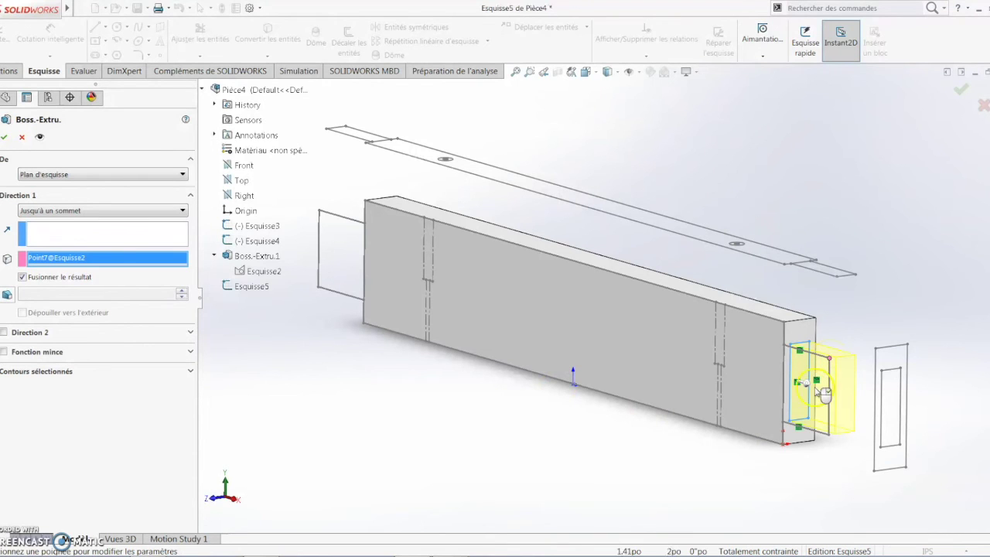
left_click(960, 91)
- Mirror the tenon extrusion Boss.-Extru.2 about the Right plane onto the block's opposite end
middle_click_drag(758, 384, 745, 451)
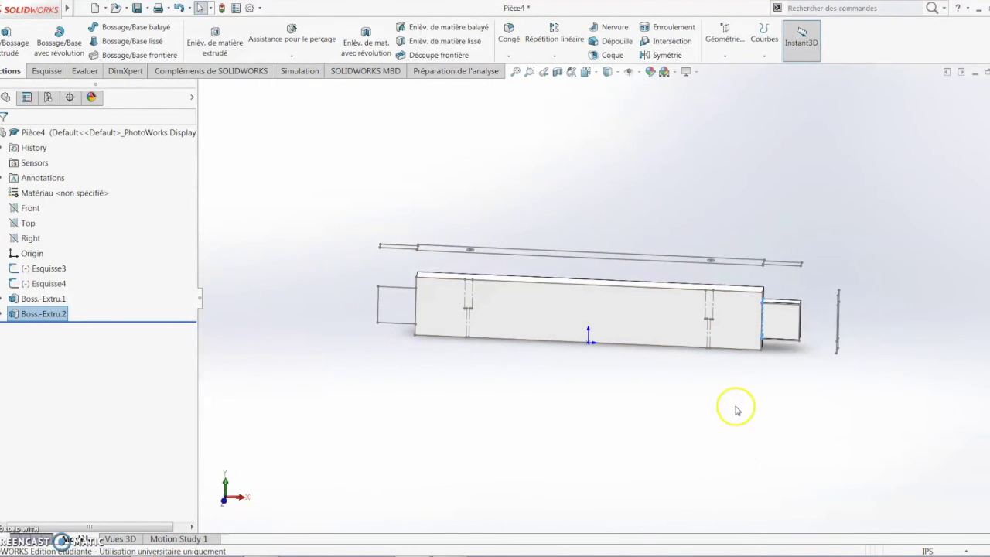
left_click(556, 55)
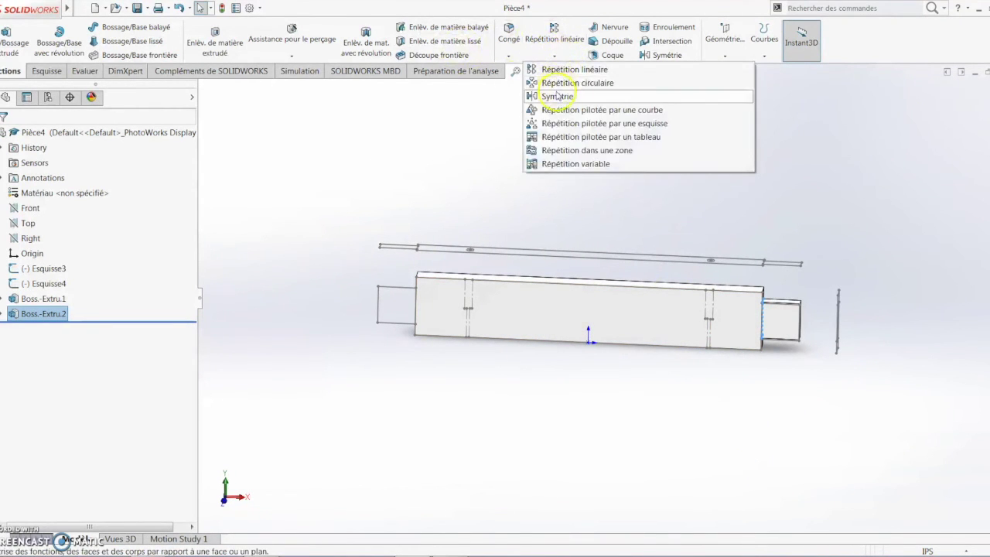
left_click(539, 95)
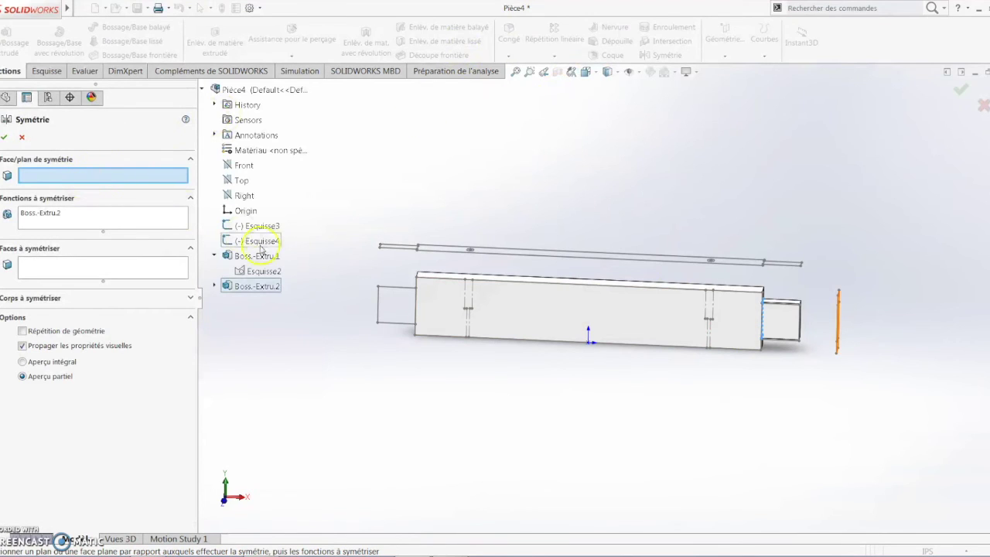
left_click(243, 199)
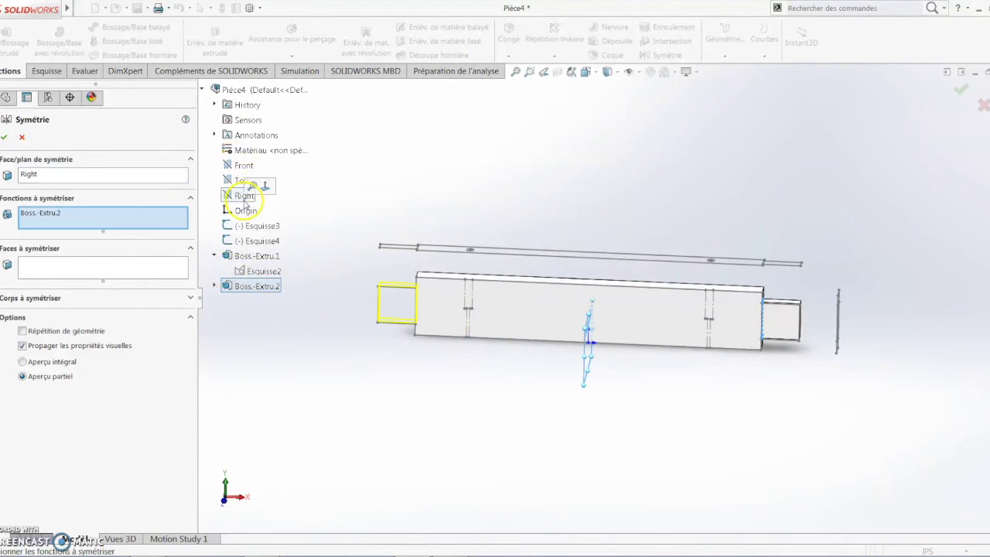
left_click(3, 139)
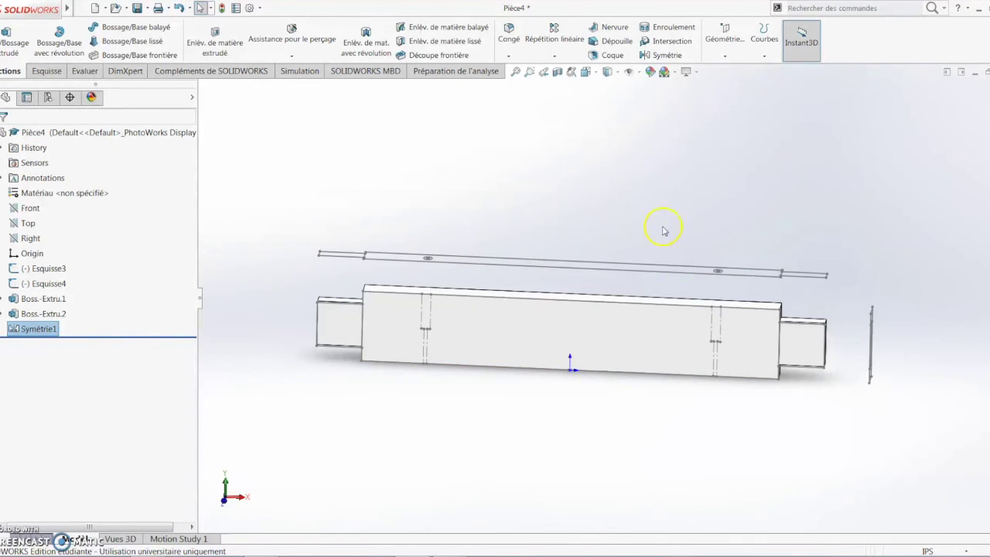
- Start an extruded cut from the top sketch Esquisse3, taking only the small inner circles of both holes as contours
mouse_move(665, 252)
middle_mouse_down()
mouse_move(652, 229)
mouse_move(647, 254)
middle_mouse_up()
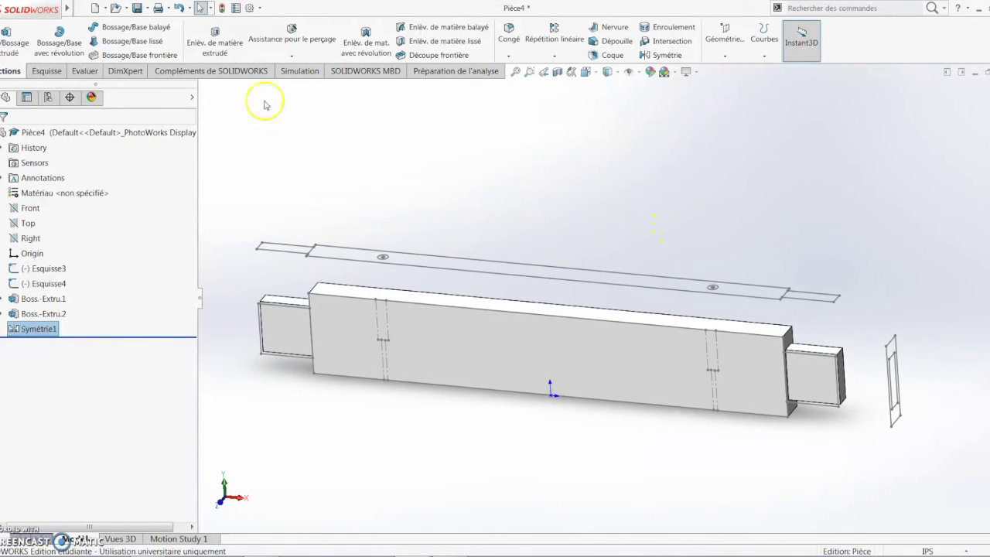
left_click(217, 39)
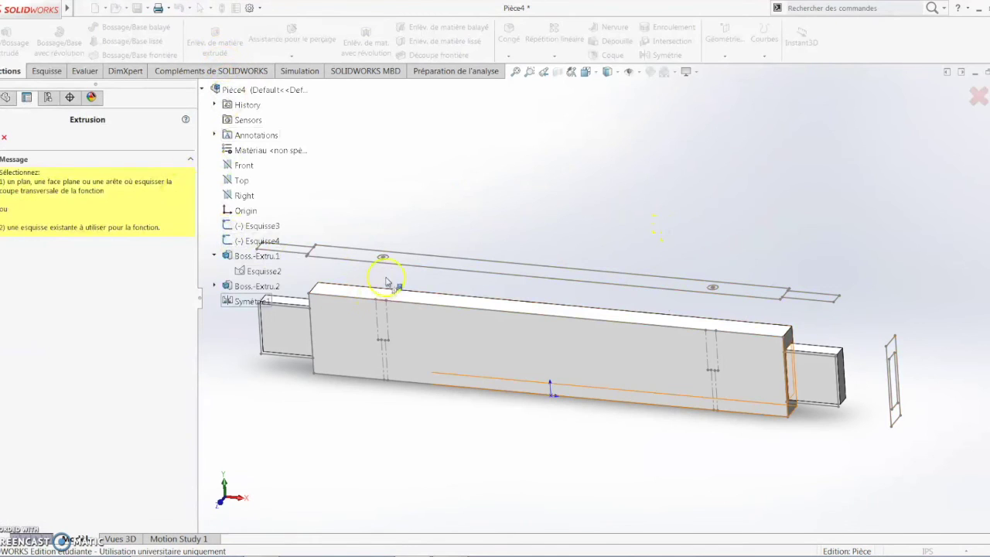
left_click(252, 225)
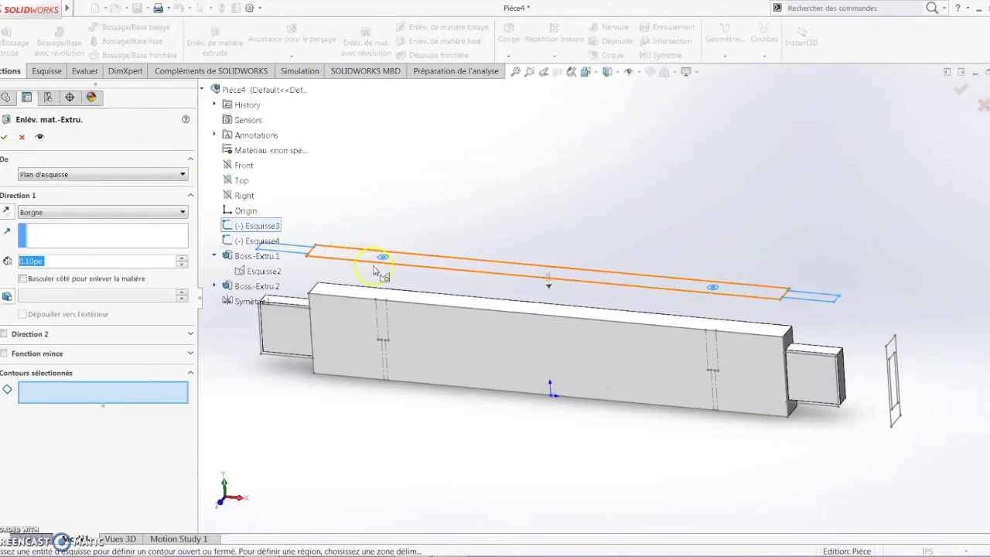
scroll(387, 267, "down", 5)
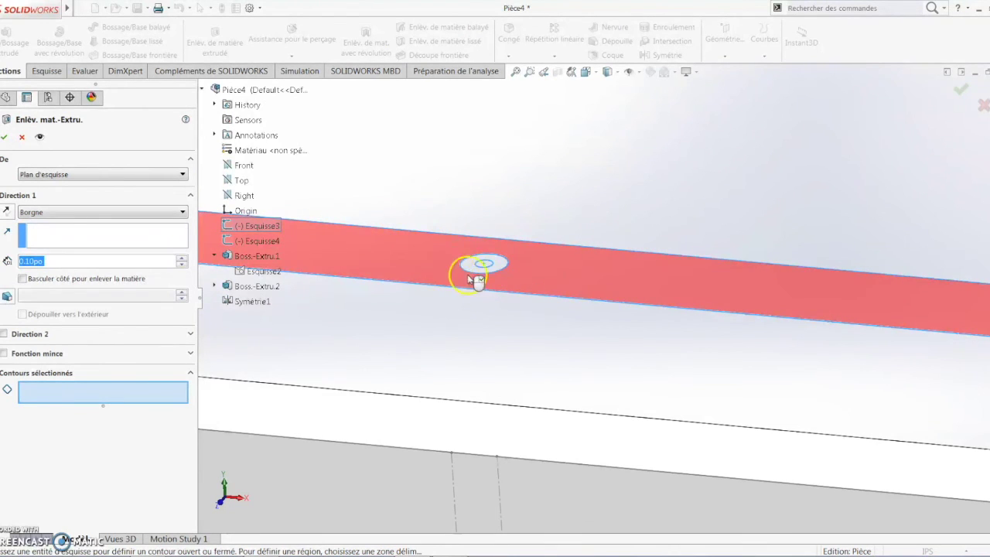
left_click(492, 267)
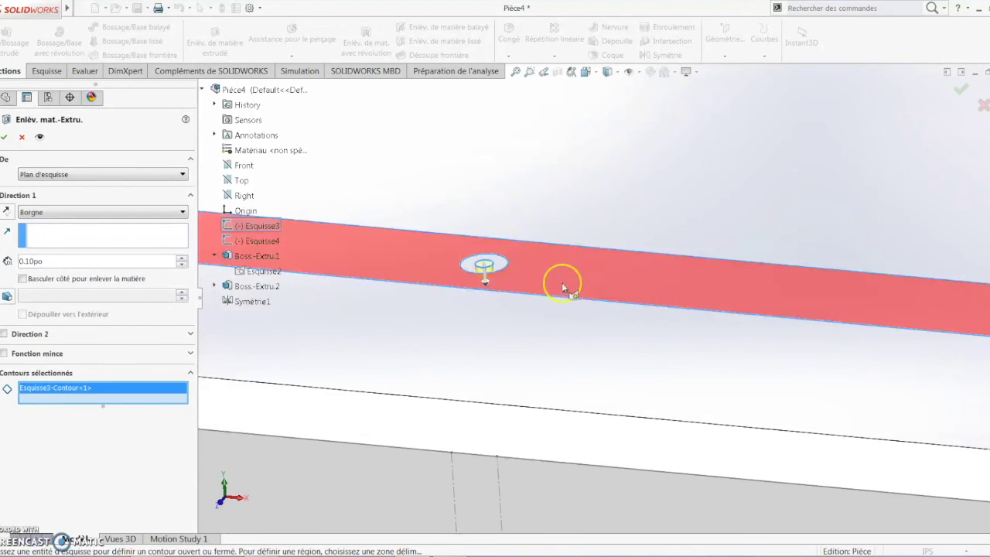
scroll(580, 290, "up", 5)
middle_click_drag(960, 317, 755, 264, "ctrl")
scroll(758, 267, "down", 4)
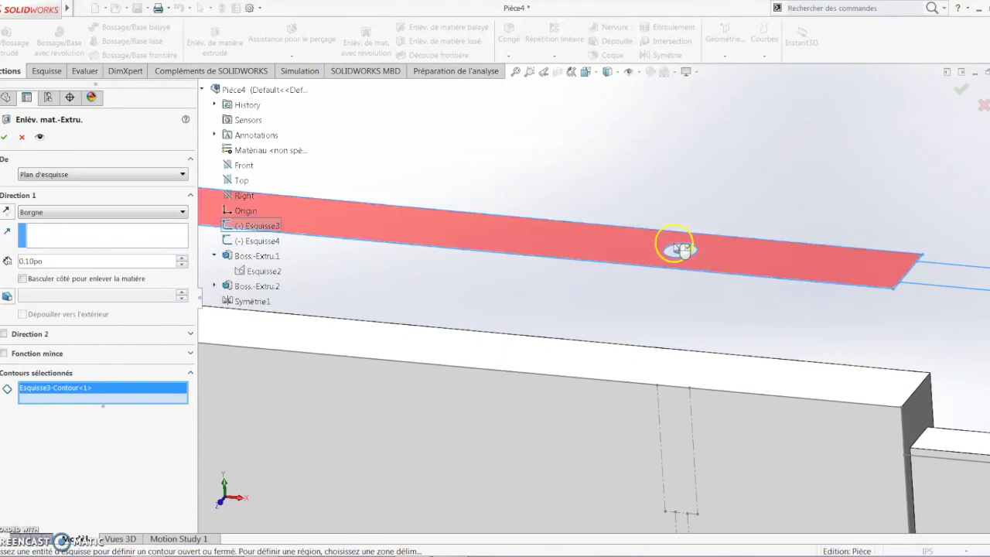
left_click(686, 255)
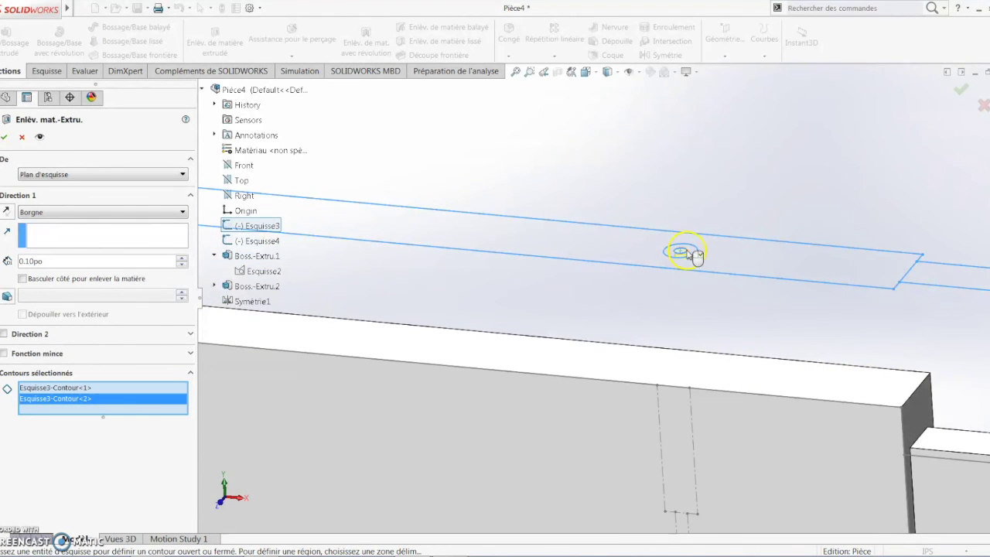
- Make the small-hole cut run through all (A travers tout) and complete it
left_click(80, 213)
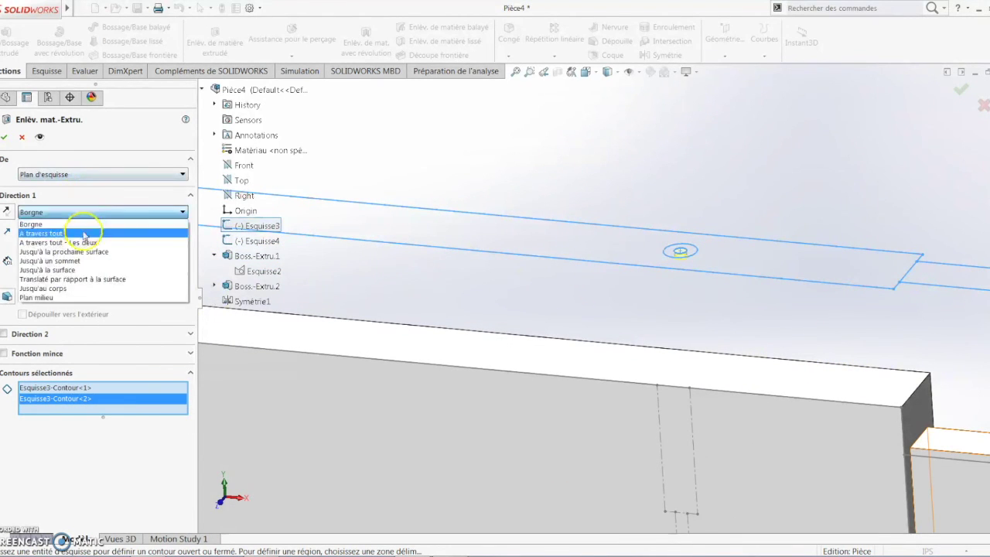
left_click(81, 231)
scroll(453, 340, "up", 4)
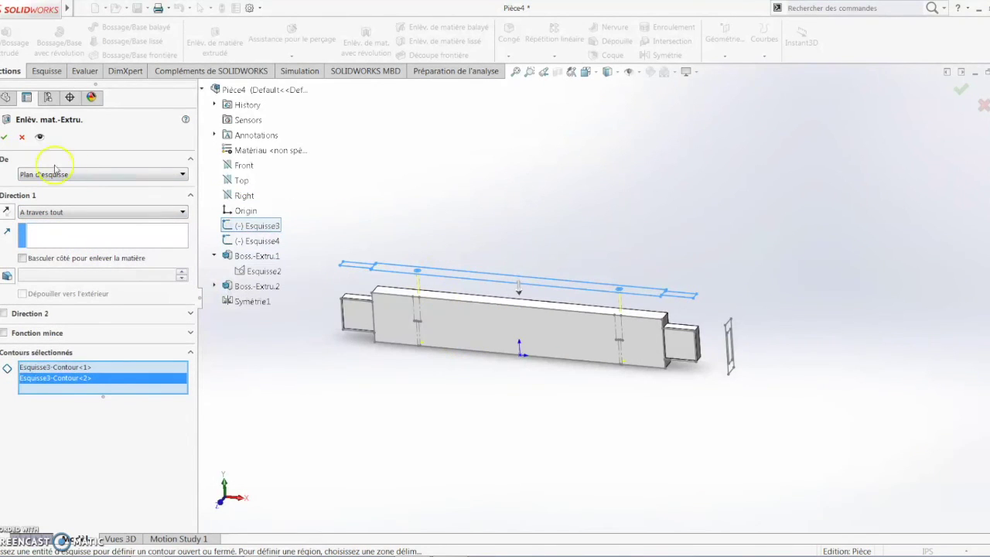
left_click(3, 138)
- Start a second extruded cut reusing Esquisse3, taking the large outer circles of both holes as contours
scroll(465, 270, "down", 2)
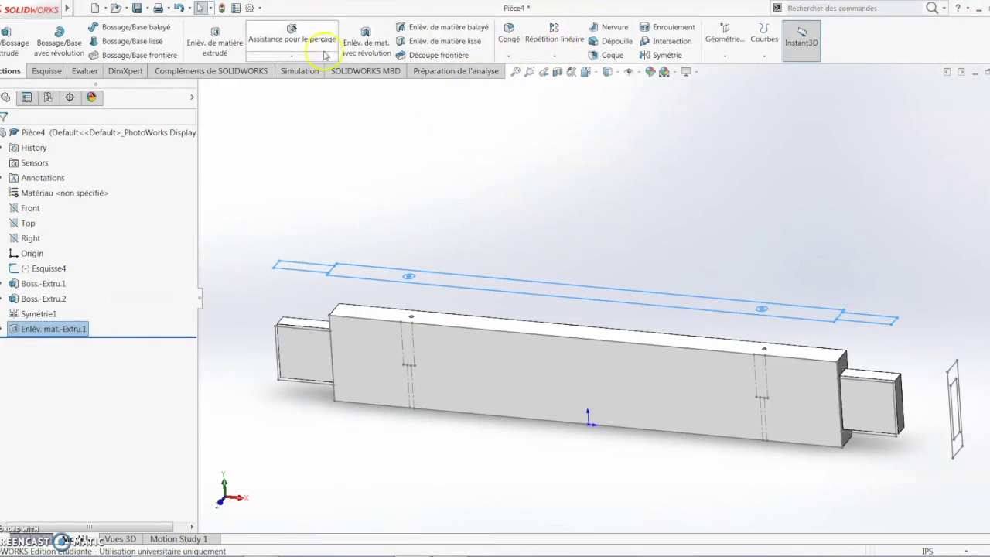
left_click(214, 40)
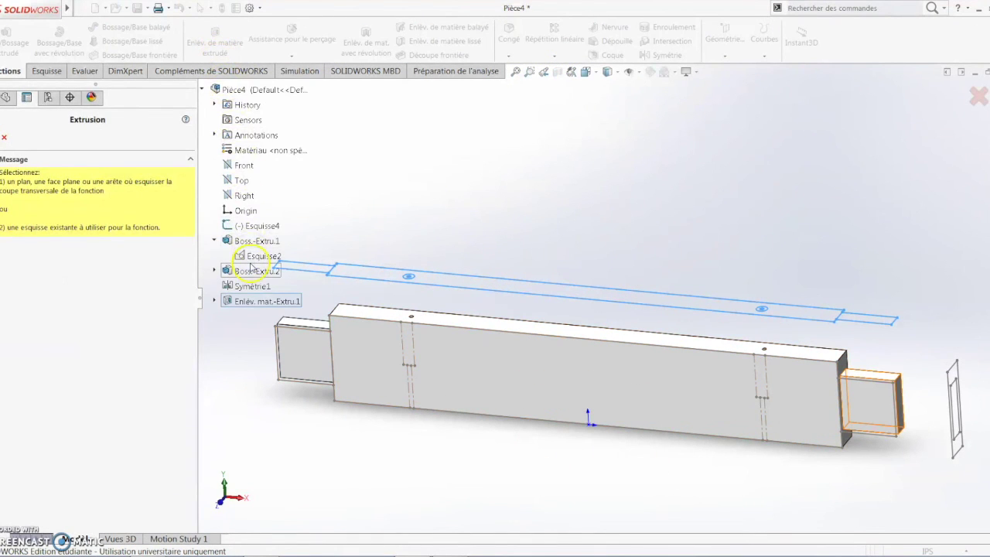
left_click(214, 302)
left_click(240, 317)
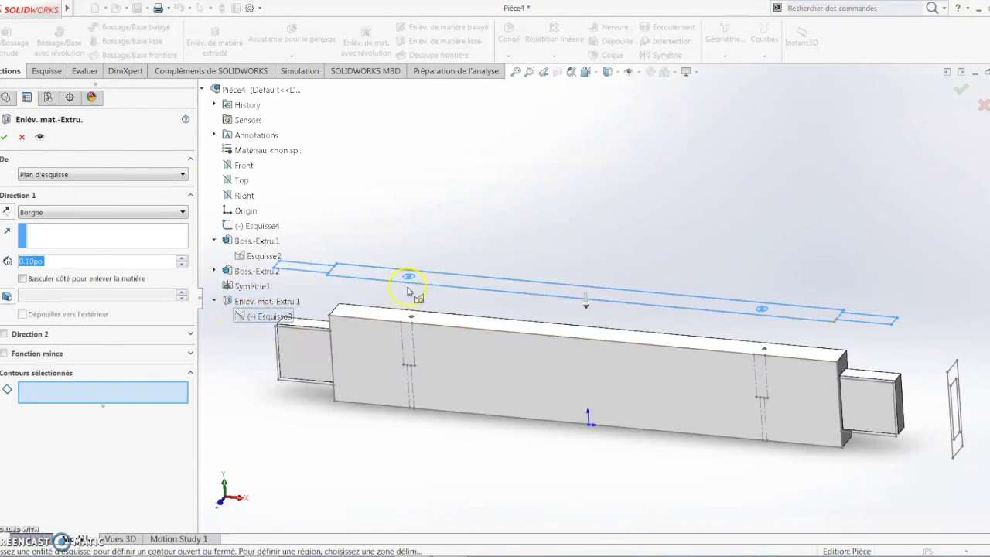
scroll(410, 290, "up", 2)
left_click(437, 283)
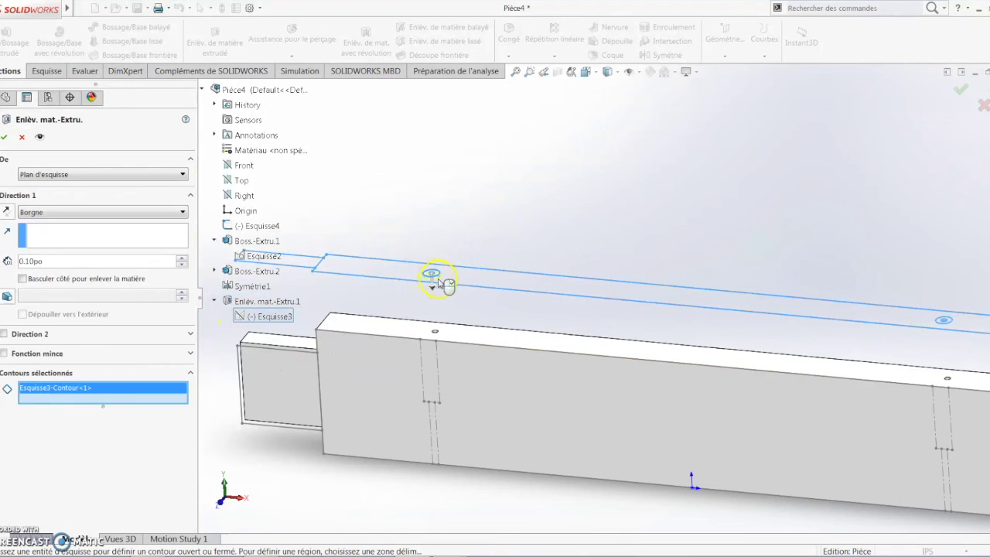
scroll(796, 287, "down", 3)
scroll(858, 310, "up", 4)
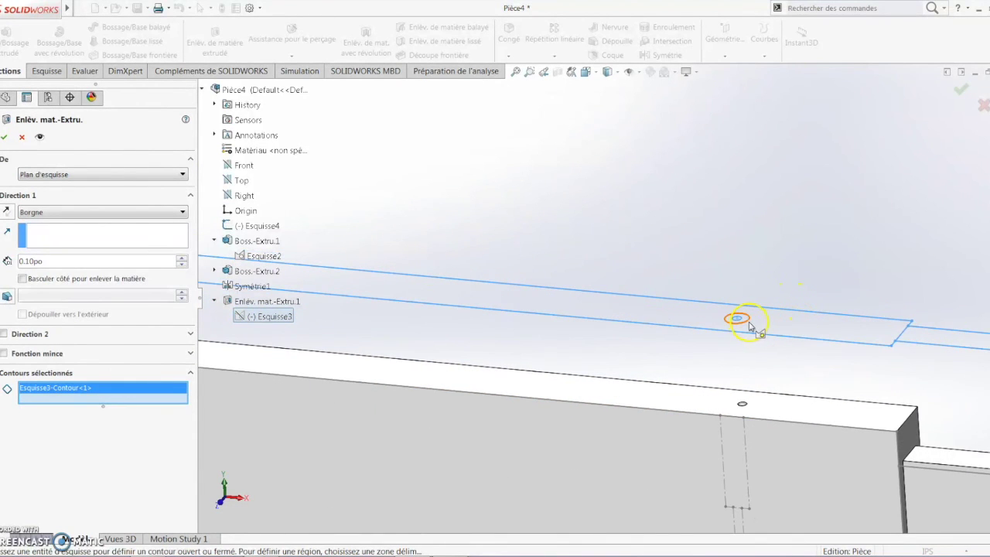
left_click(749, 325)
- End the large-hole cut up to a vertex (Jusqu'à un sommet) at the front sketch's hole-diameter step and complete it
left_click(165, 215)
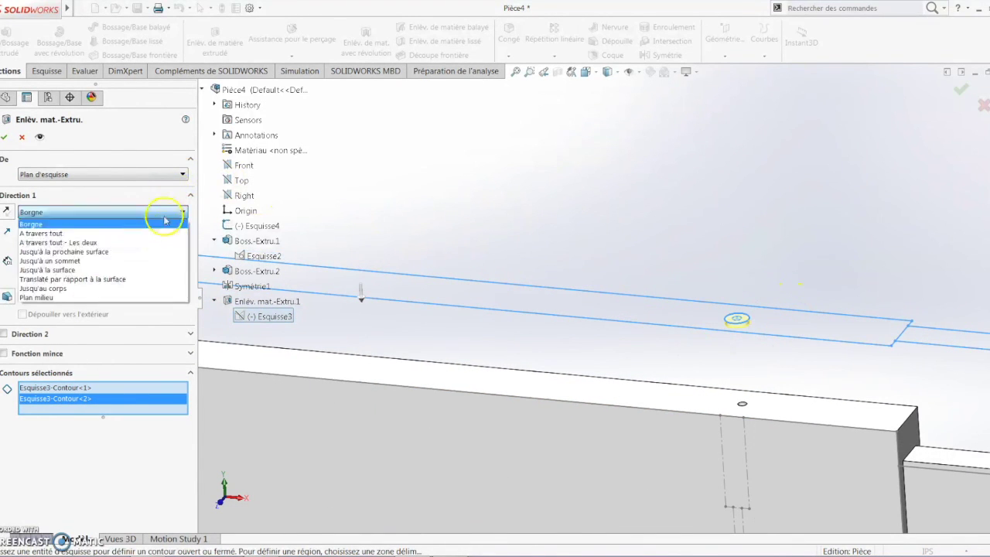
left_click(150, 261)
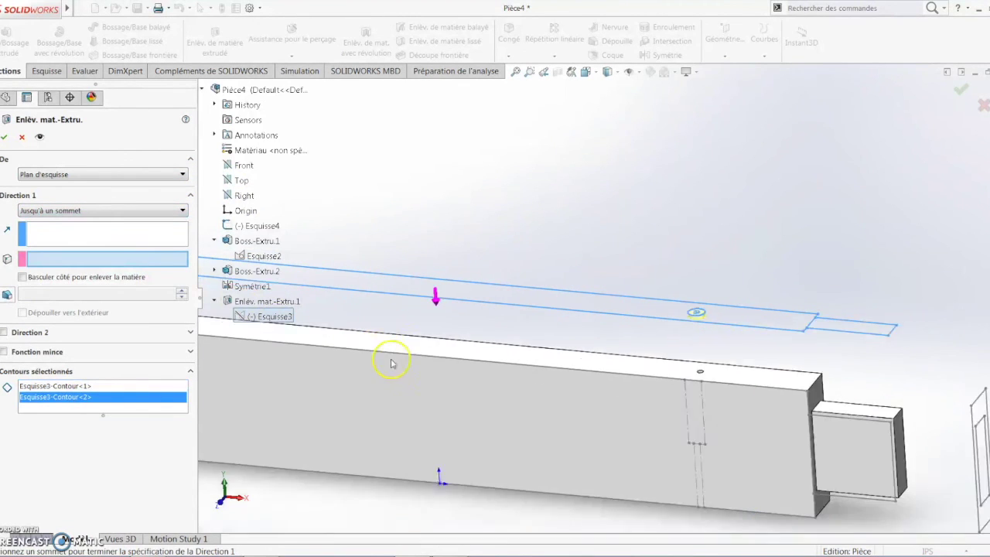
scroll(516, 415, "up", 1)
scroll(673, 382, "up", 1)
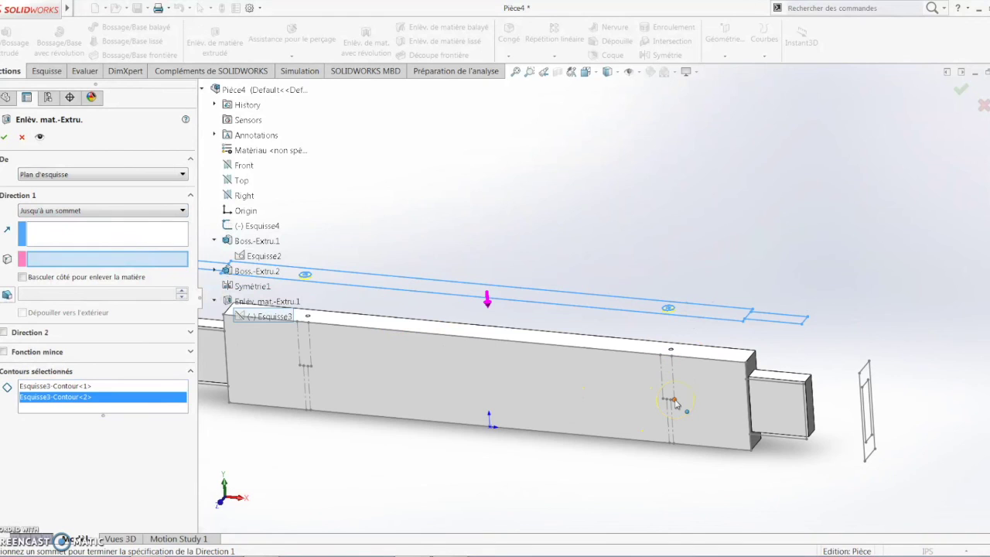
left_click(675, 402)
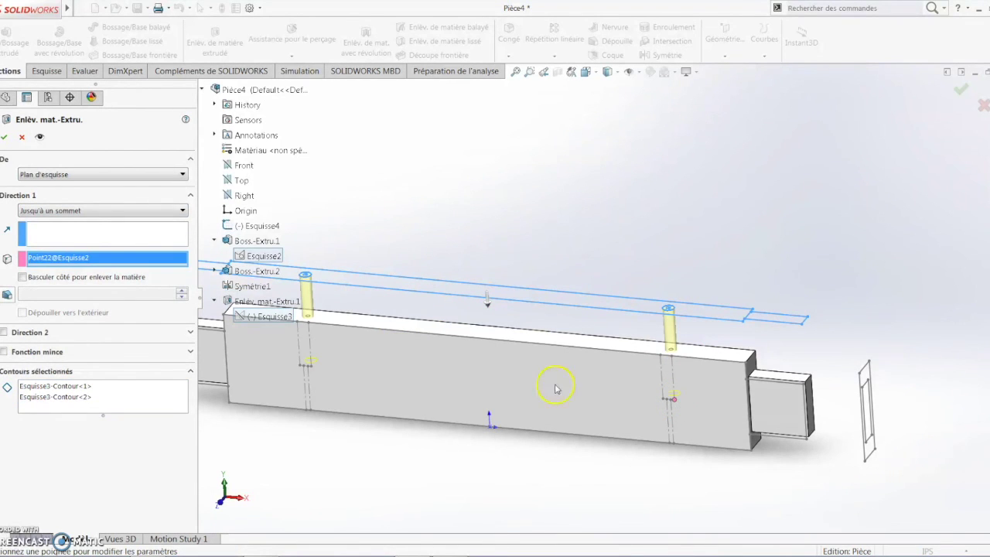
left_click(5, 137)
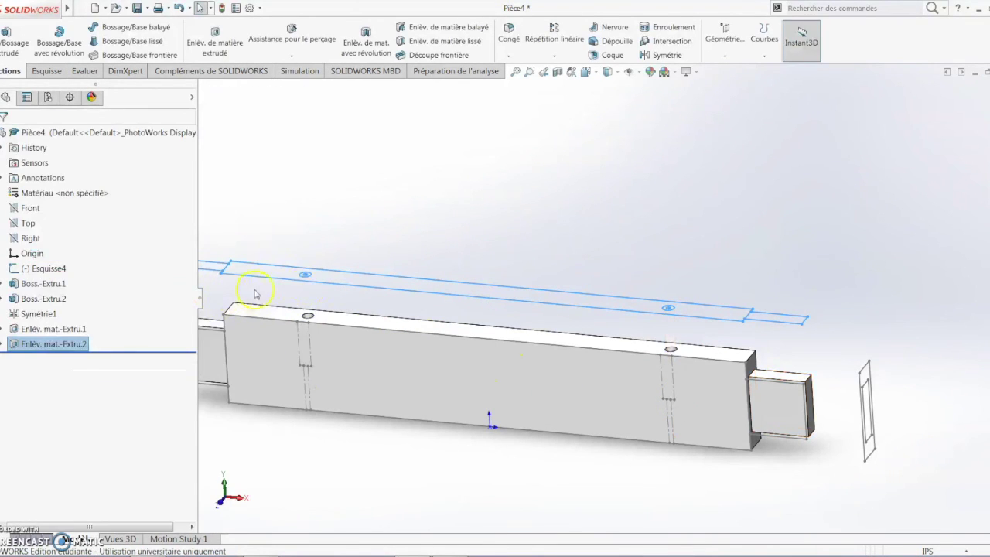
- Hide the front sketch Esquisse2 under Boss.-Extru.1 and the side sketch Esquisse4
scroll(307, 289, "up", 2)
middle_click_drag(429, 239, 444, 221)
left_click(458, 209)
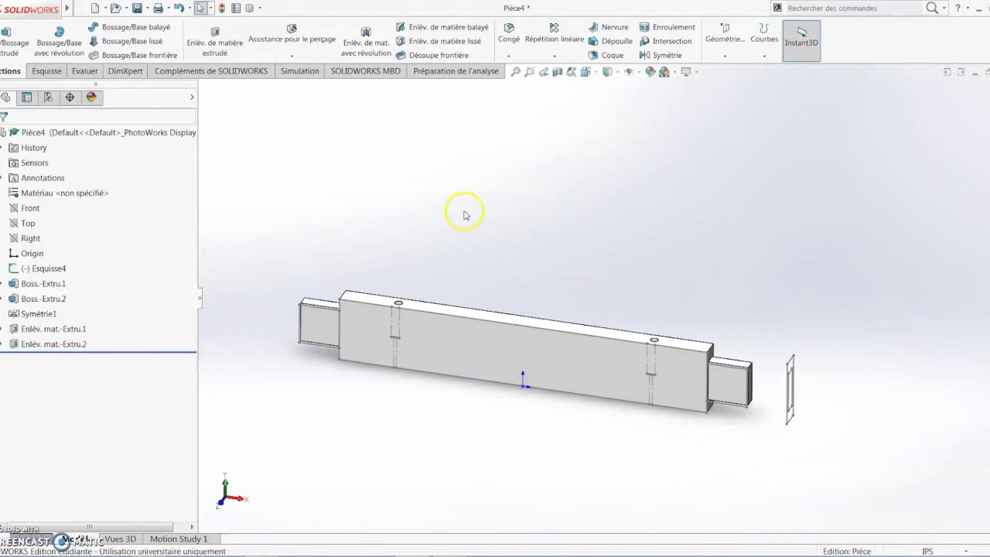
scroll(545, 353, "down", 3)
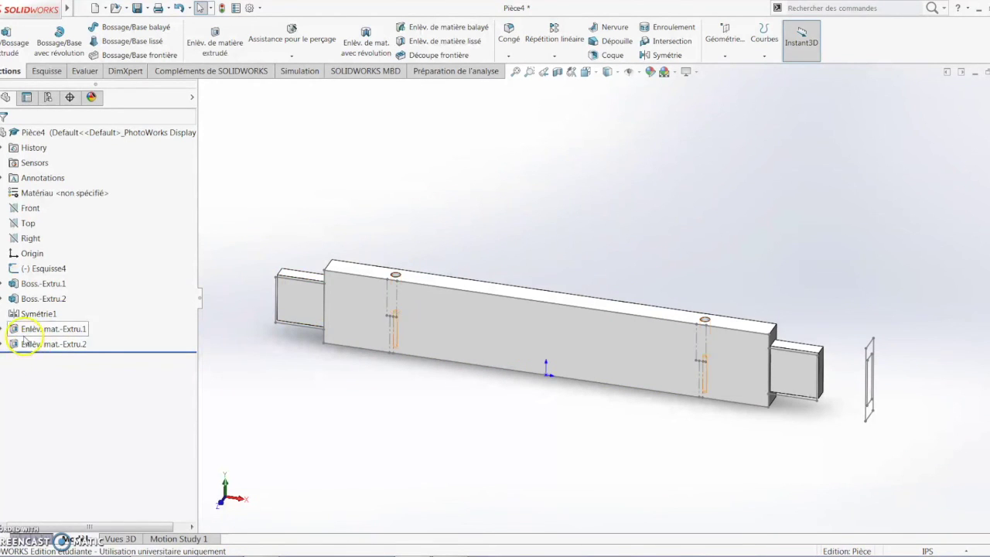
left_click(2, 299)
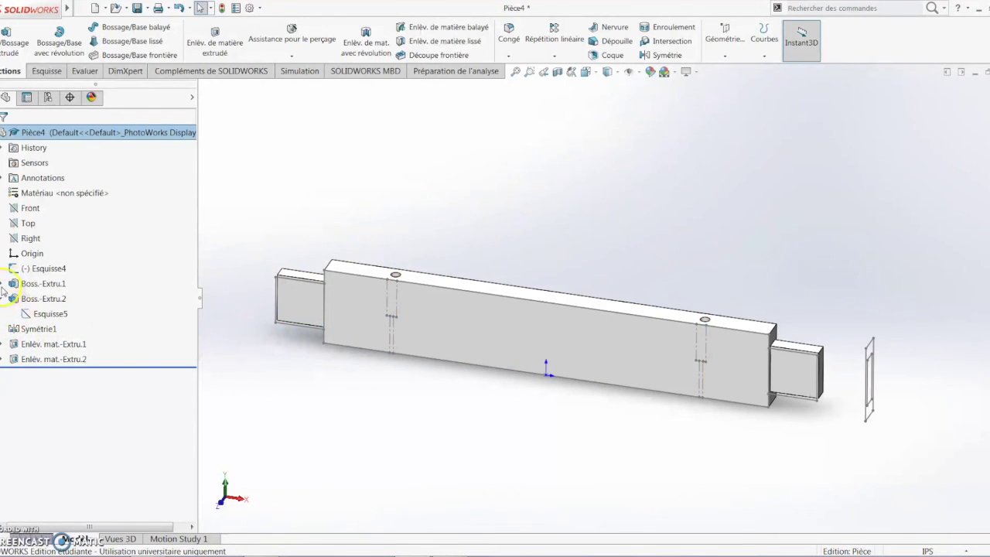
left_click(2, 283)
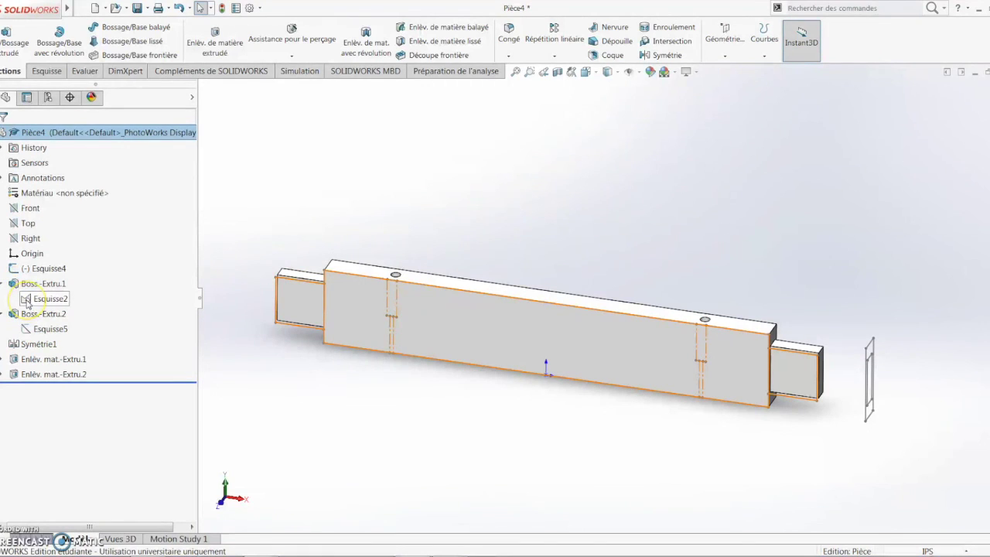
right_click(26, 298)
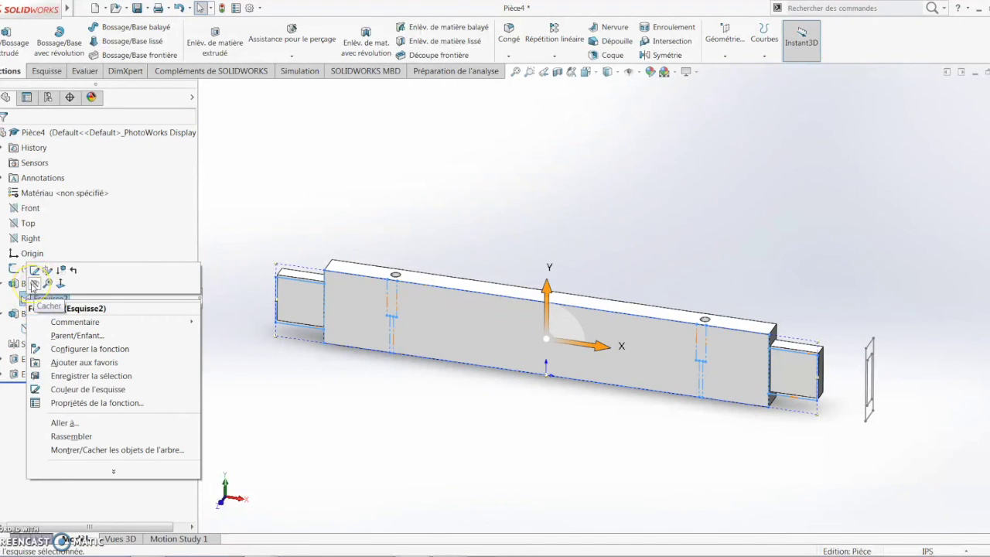
left_click(34, 284)
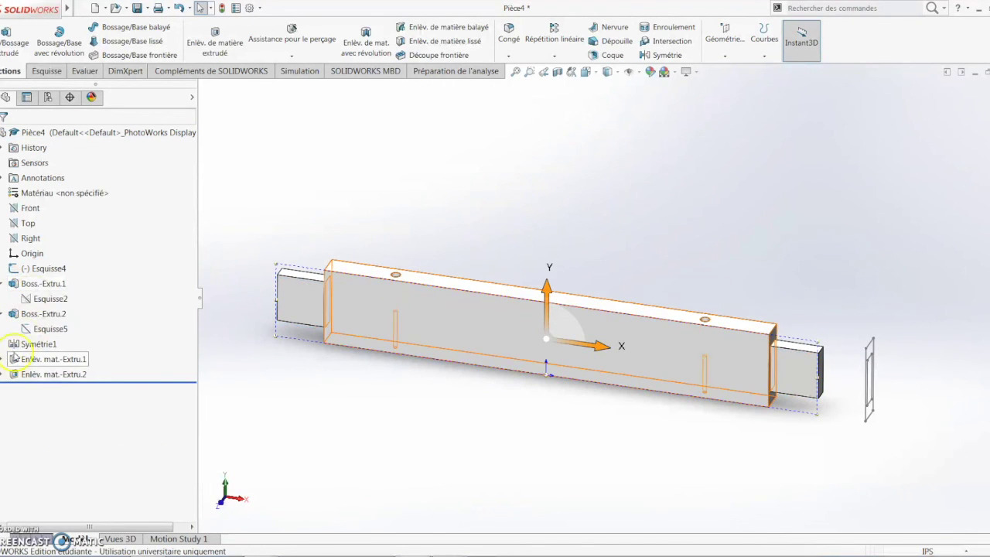
left_click(33, 271)
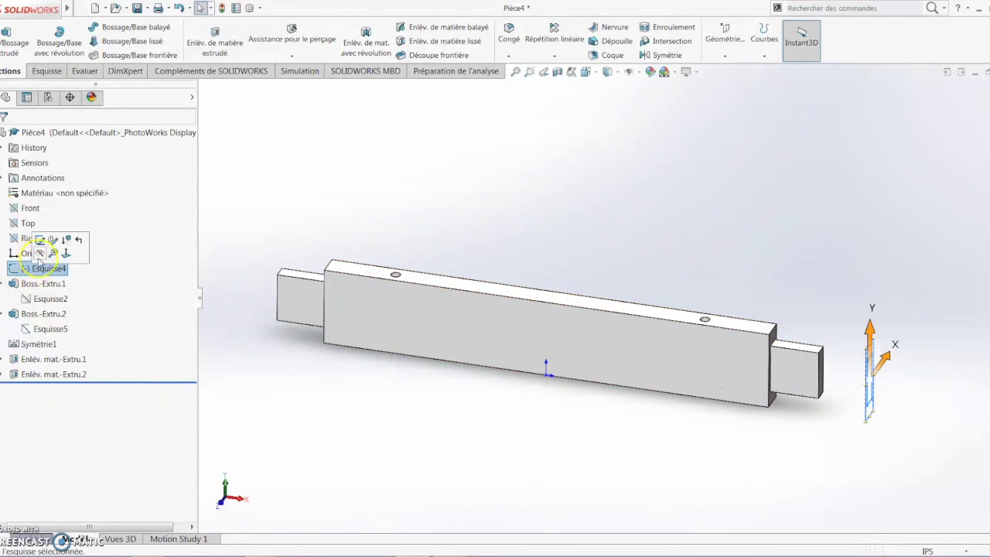
left_click(39, 256)
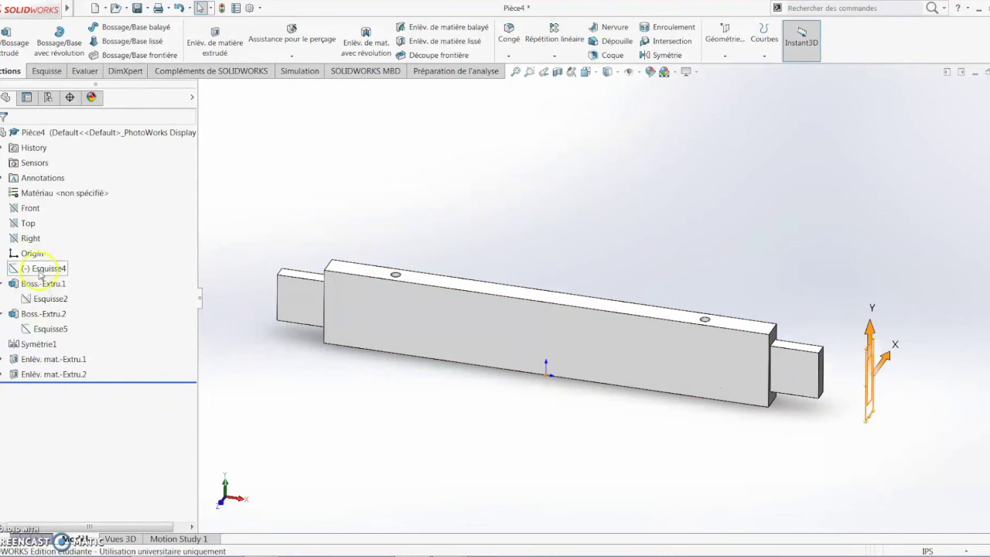
- Display the part as a wireframe with hidden lines visible to inspect the stepped holes
left_click(610, 72)
left_click(609, 130)
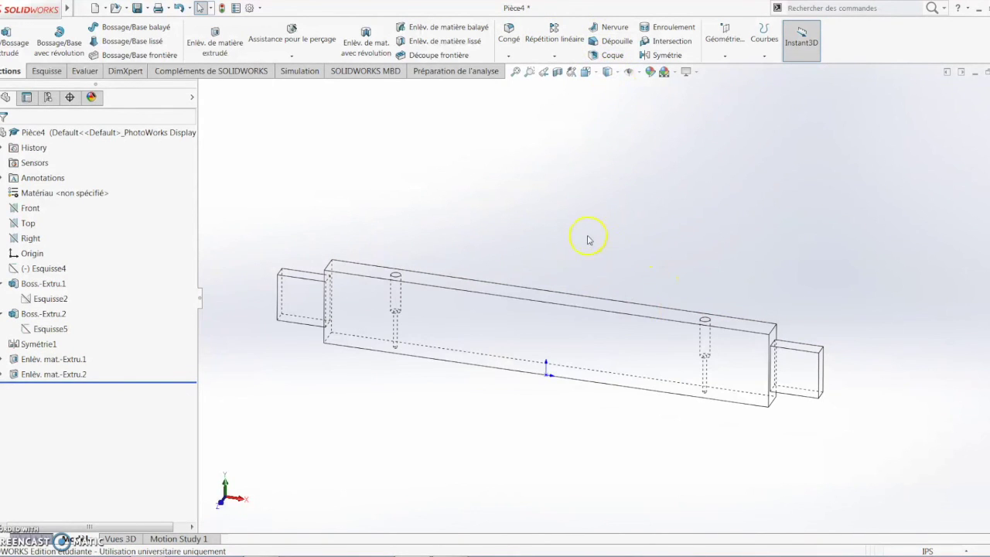
middle_click_drag(590, 235, 585, 230)
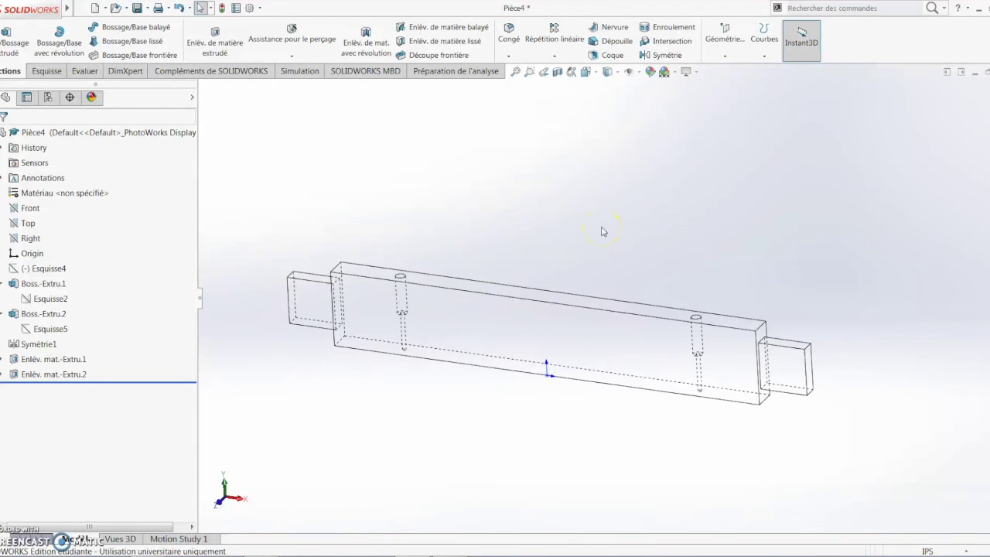